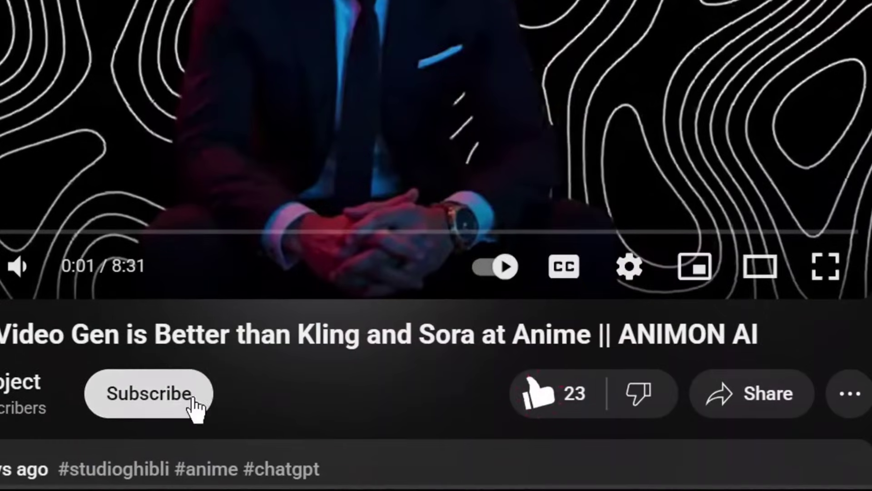
Subscribe to the channel and post the comment 'I WANT THE FREE DOUMENT'.
left_click(241, 400)
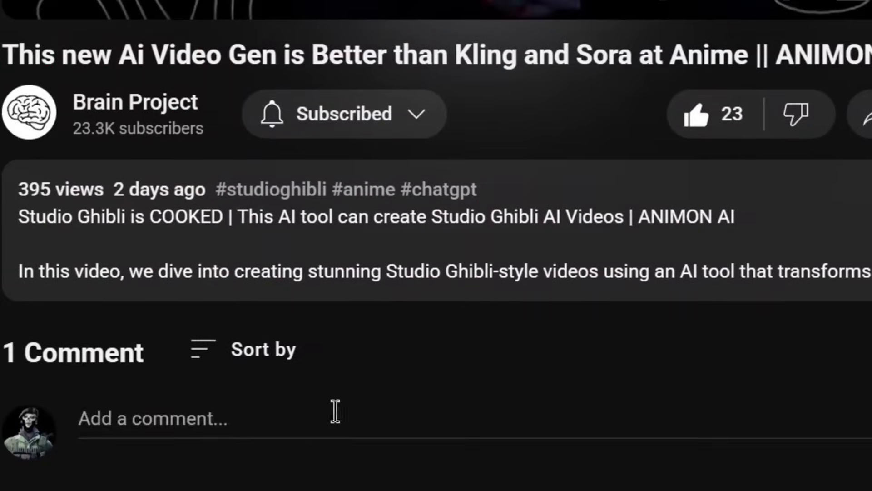
left_click(177, 193)
type("I WANT THE FREE DOUMENT")
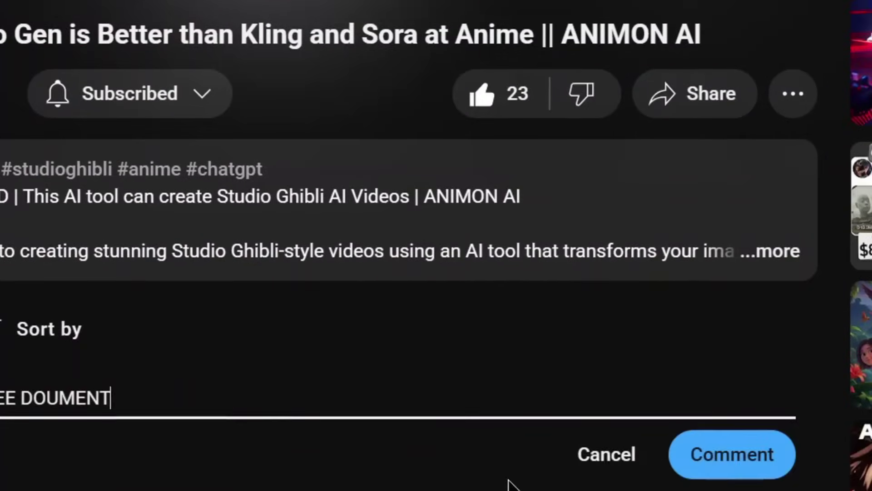
left_click(721, 456)
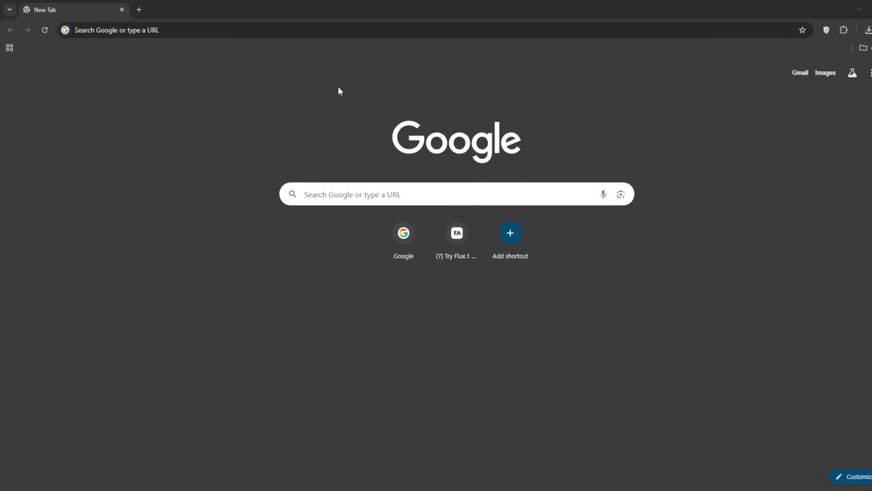
Search Google for 'flux 1.1 kontext' and open a second browser tab.
left_click(241, 29)
type("flux 1.1 kontext")
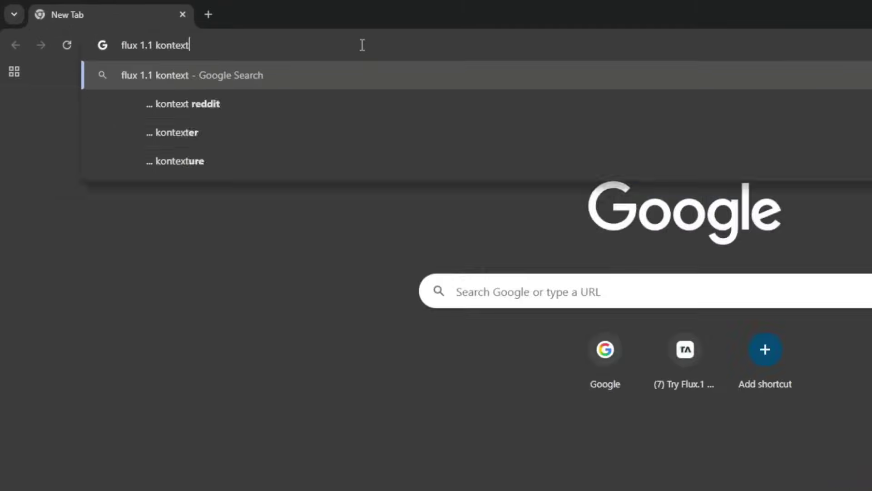
key("Return")
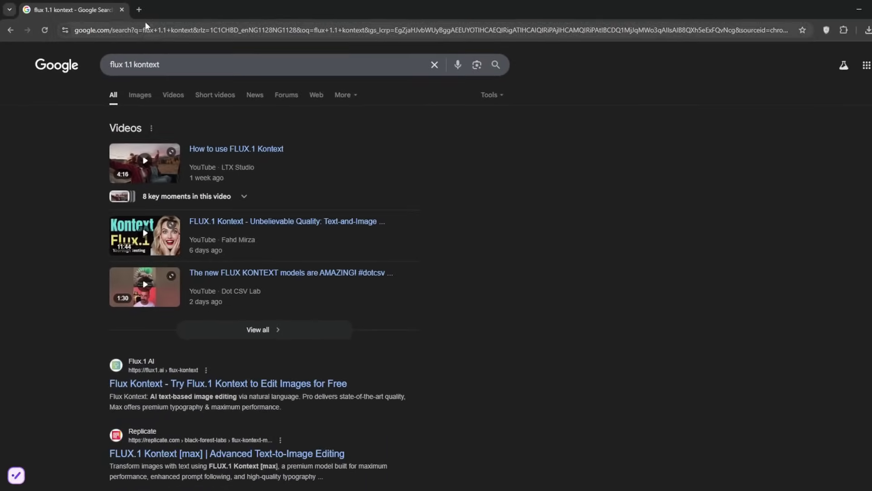
left_click(137, 9)
Load openart.ai/home and scroll through its Image, Storytelling and Quick starts options.
type("open a")
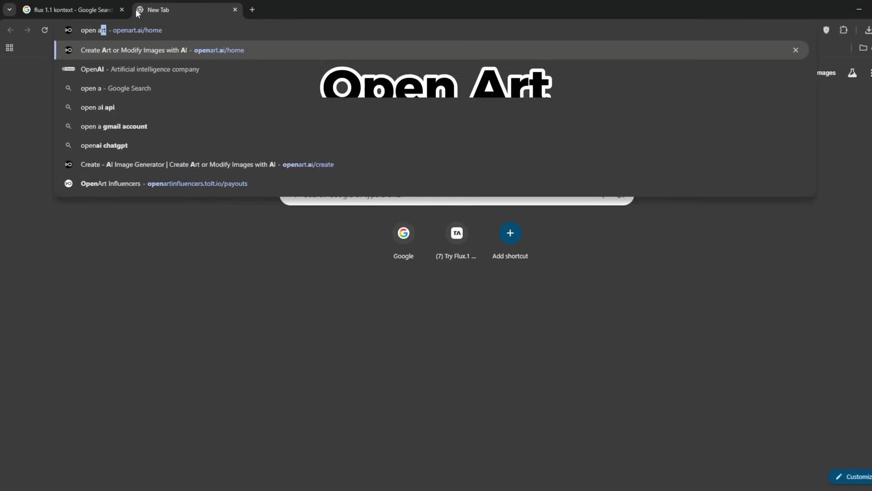
key("Return")
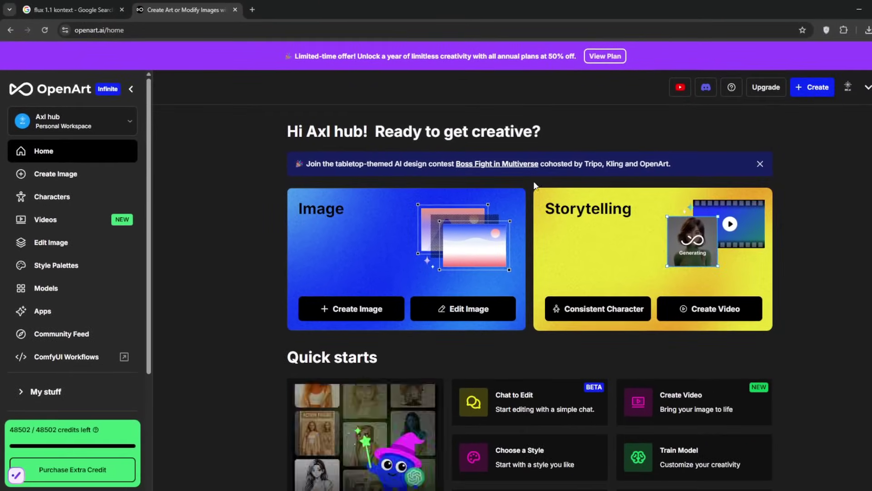
scroll(535, 188, "down", 1)
scroll(527, 185, "down", 2)
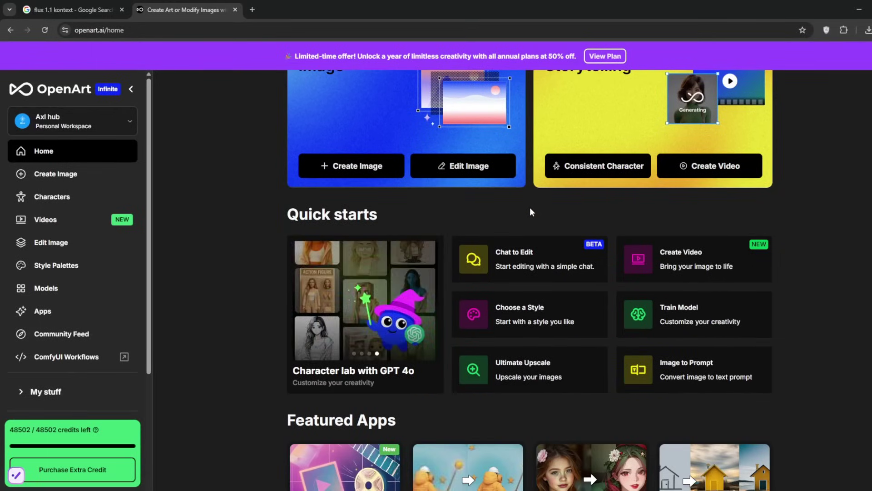
scroll(528, 207, "up", 3)
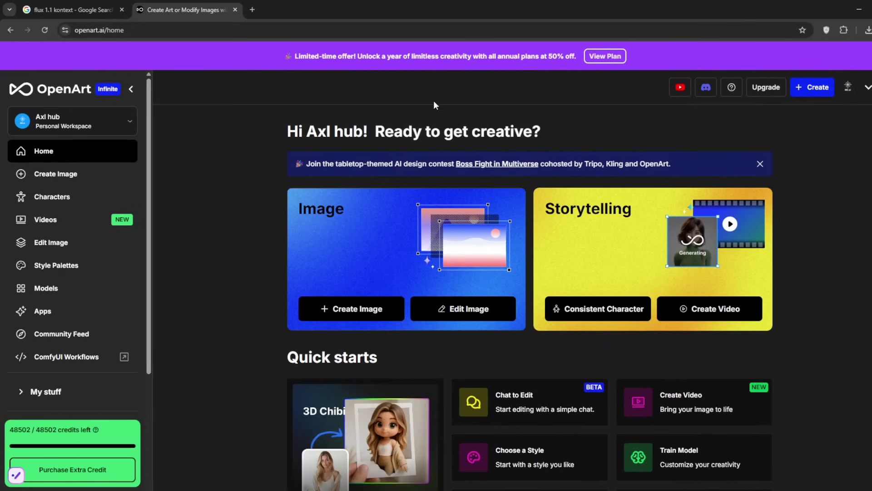
scroll(389, 137, "down", 4)
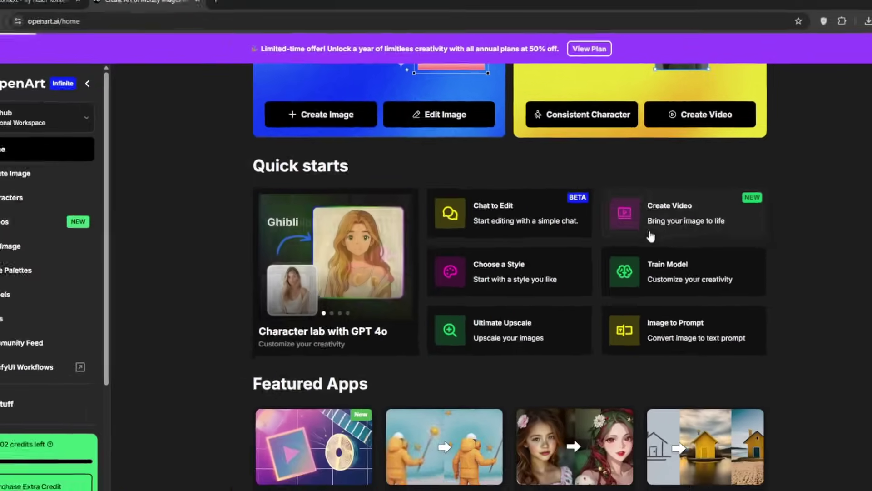
Look through the video generator's model list, leaving Kling 2.1 selected.
left_click(485, 217)
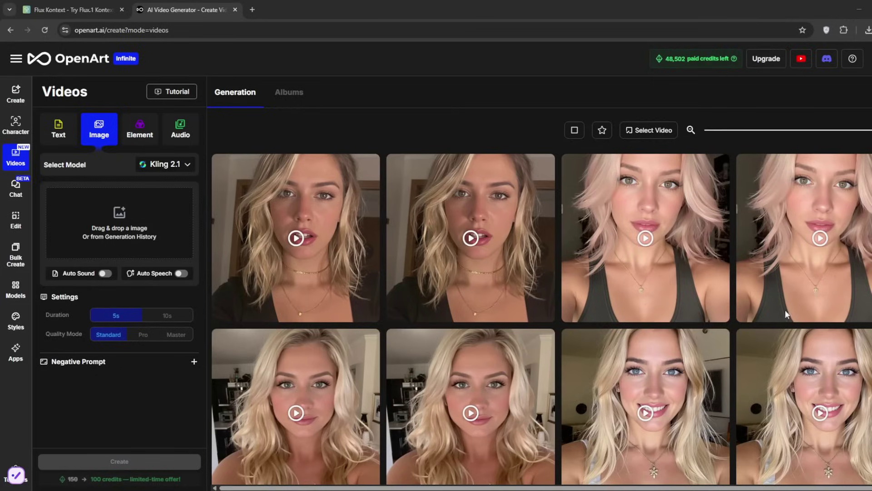
left_click(179, 166)
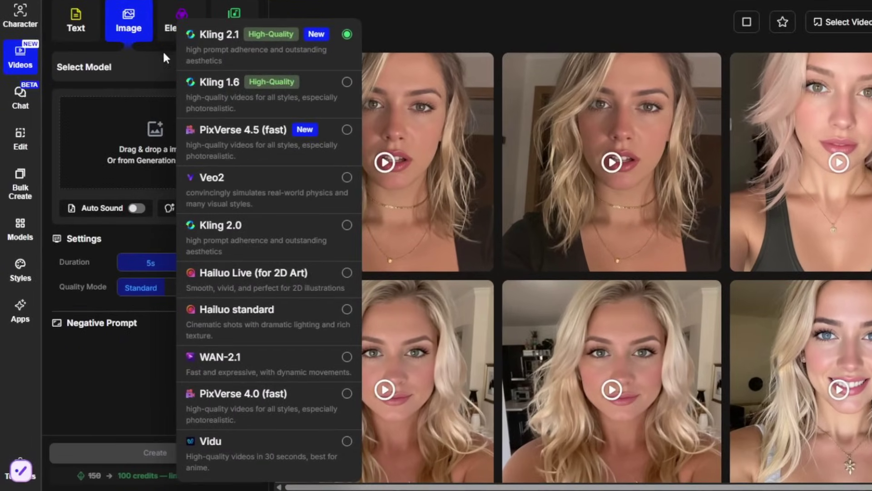
left_click(166, 42)
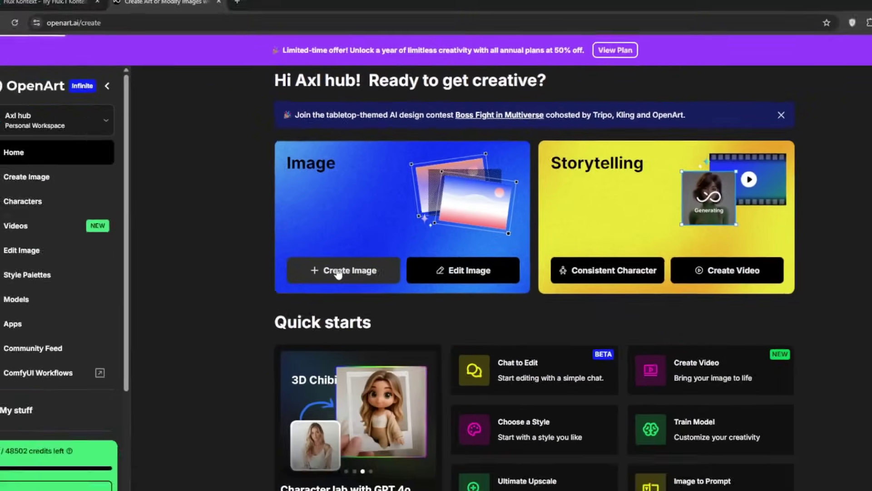
On the image creation page, check the Custom Settings presets, then bring up the Public Models catalogue.
left_click(314, 286)
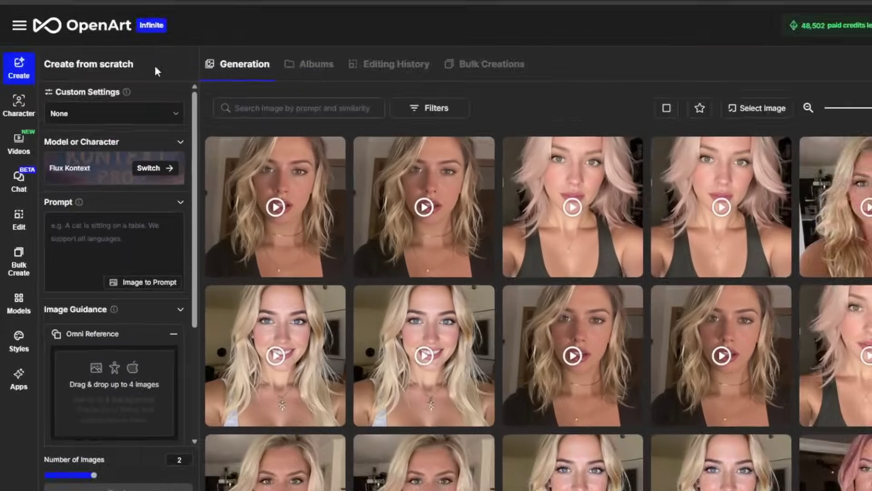
left_click(31, 142)
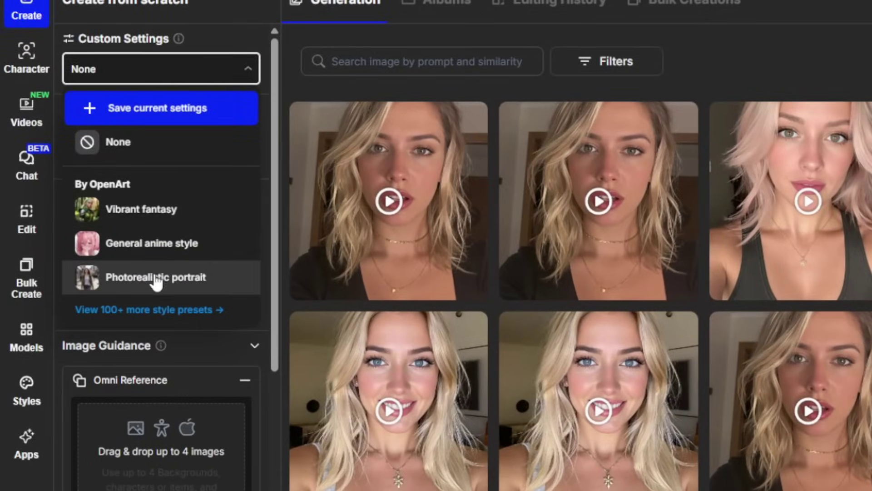
left_click(226, 40)
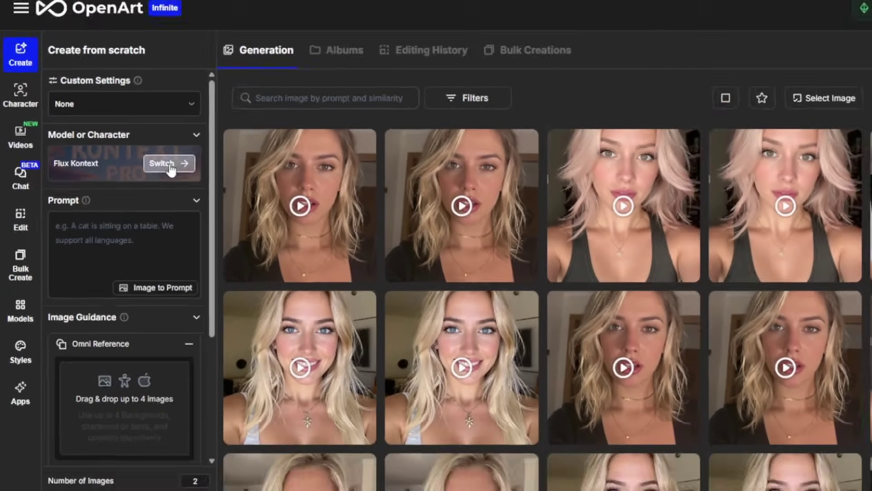
left_click(216, 146)
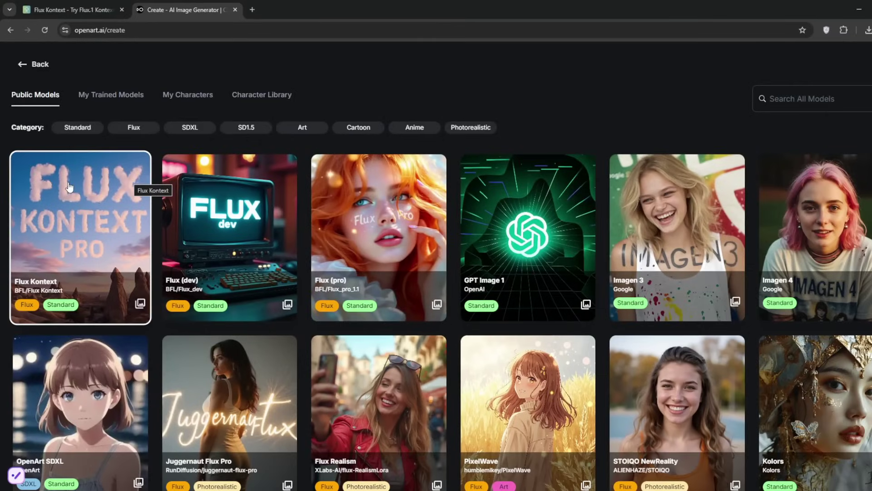
Scroll through the Public Models grid and return to the top.
scroll(150, 200, "down", 7)
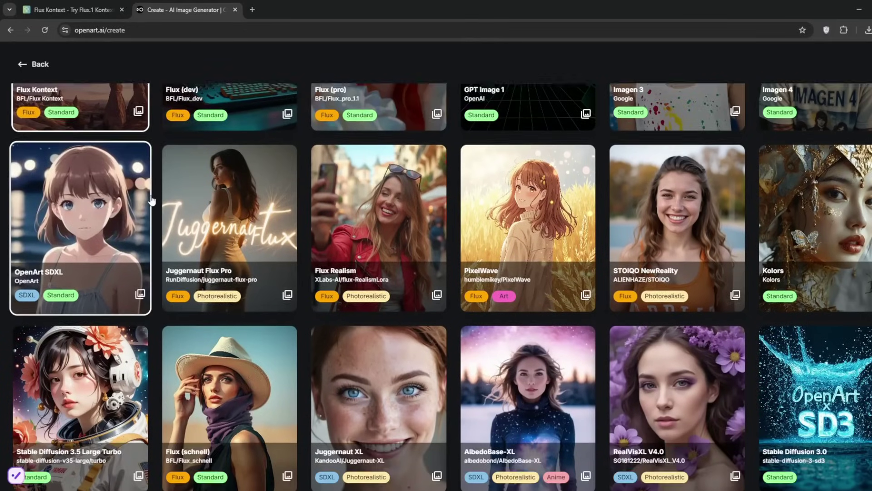
scroll(151, 200, "down", 9)
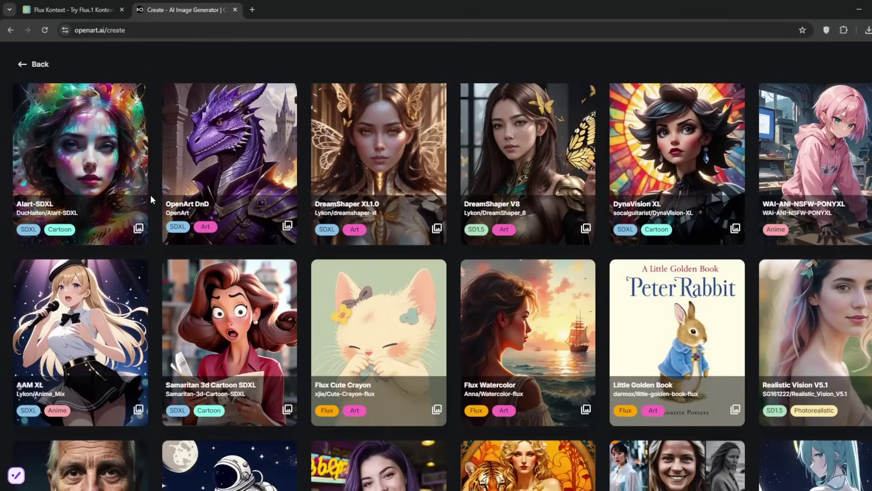
scroll(151, 195, "down", 1)
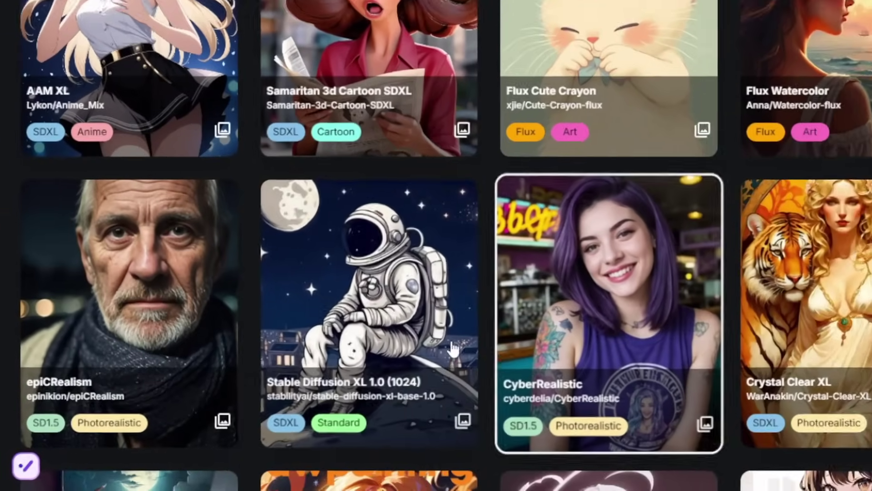
scroll(394, 286, "up", 6)
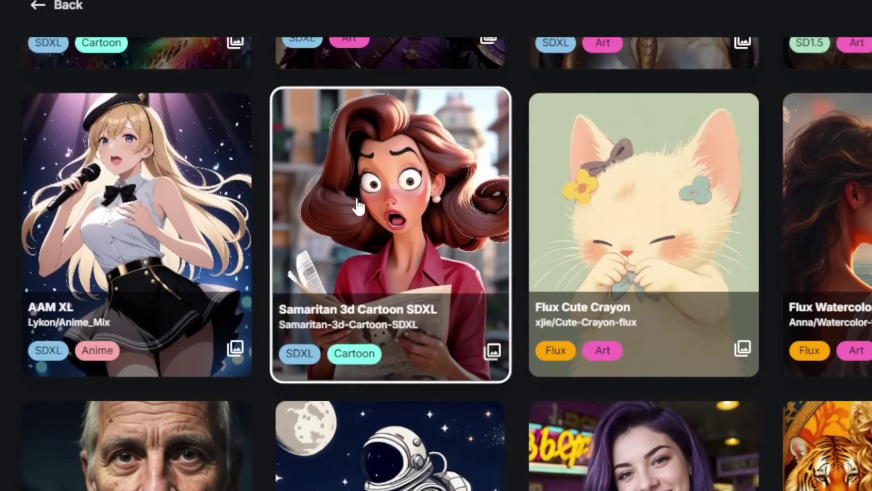
scroll(269, 179, "down", 3)
scroll(236, 249, "down", 3)
scroll(171, 269, "up", 5)
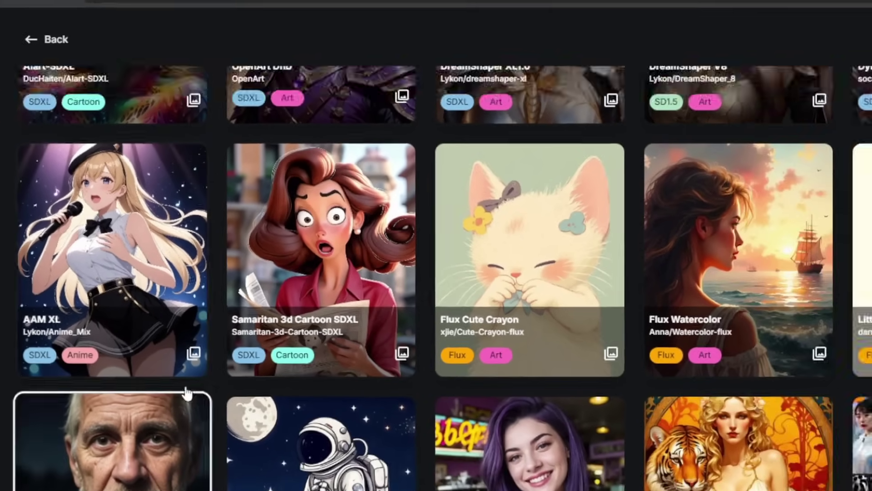
scroll(185, 390, "up", 8)
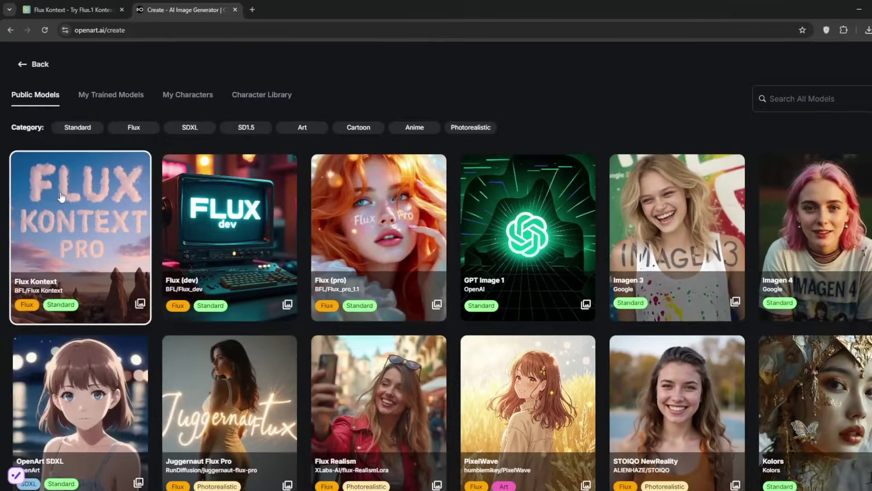
Choose Flux Kontext, write a dog-running-in-the-forest prompt, and turn on Auto Enhance.
left_click(141, 212)
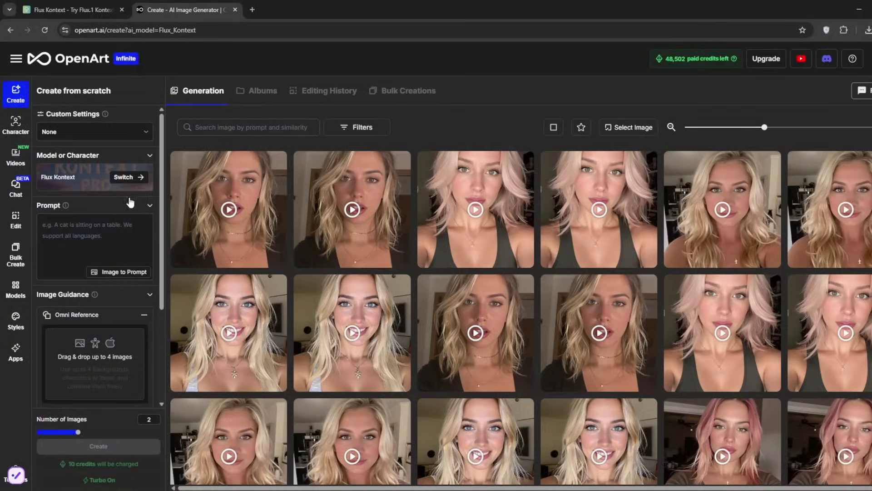
left_click(87, 233)
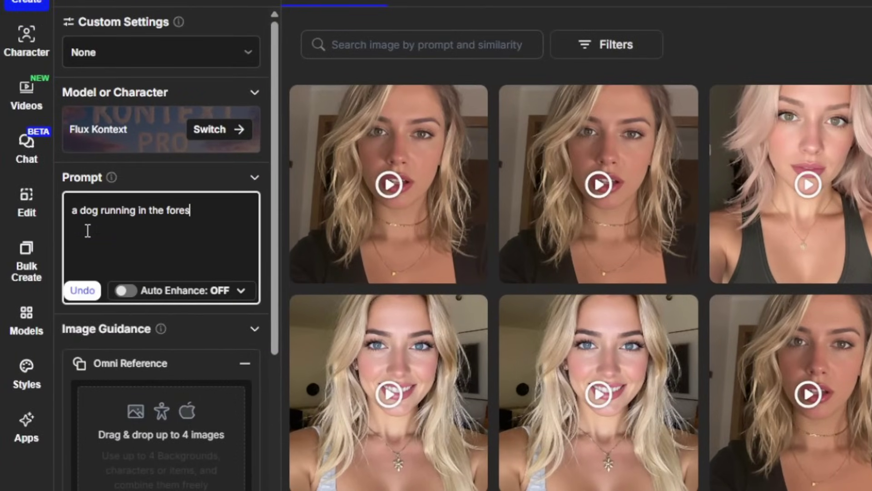
left_click(230, 292)
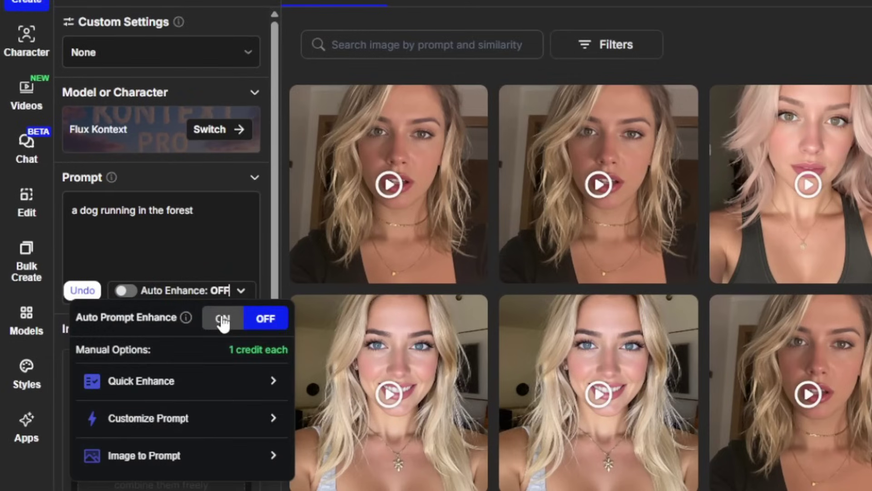
left_click(222, 321)
left_click(151, 253)
Collapse the guidance sections, set Square 1:1 and 3 images, then generate.
left_click(255, 329)
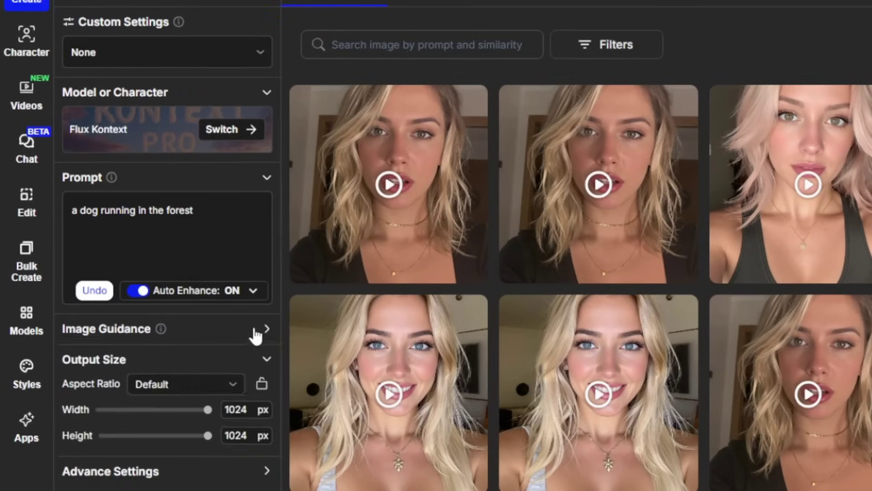
left_click(255, 329)
scroll(159, 318, "down", 2)
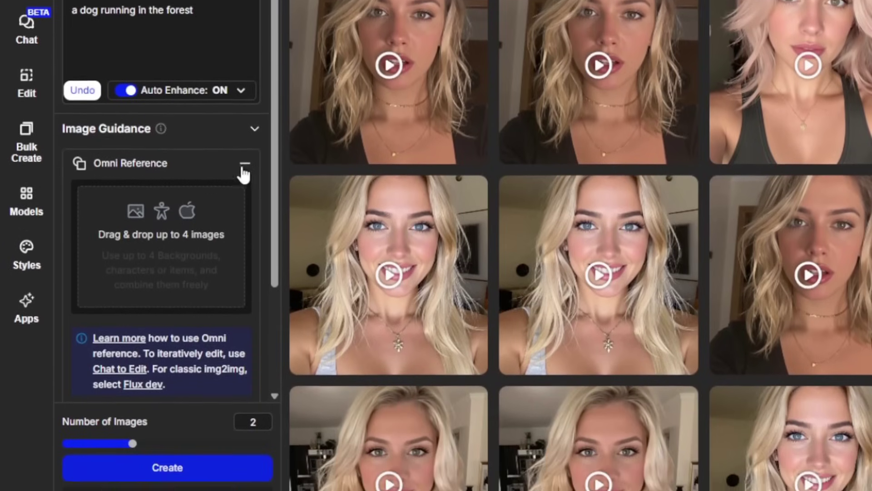
left_click(245, 224)
left_click(188, 245)
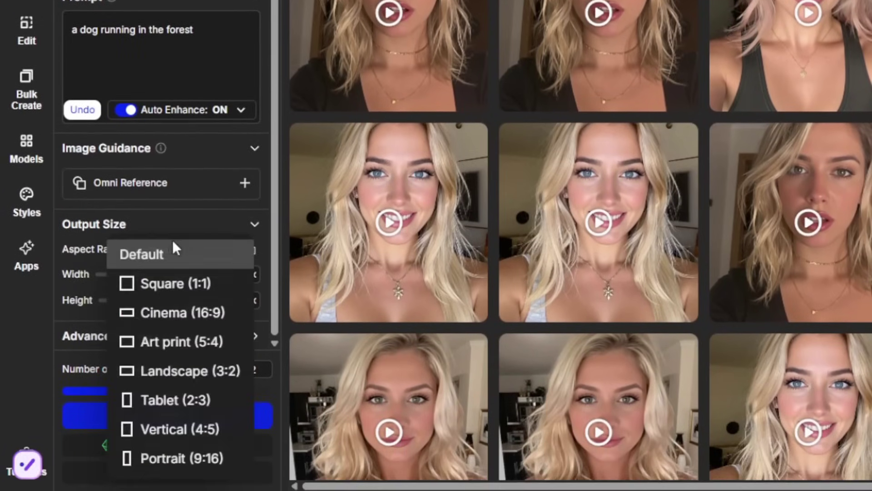
left_click(167, 283)
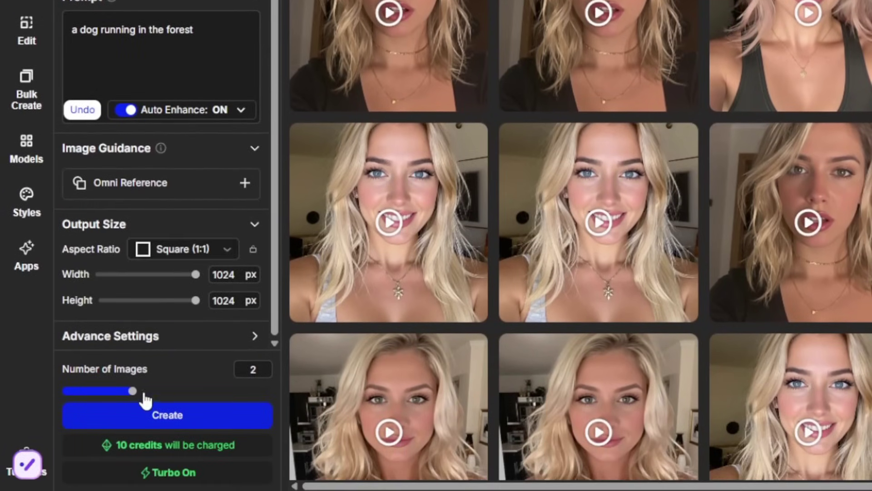
left_click_drag(132, 390, 197, 391)
left_click(181, 411)
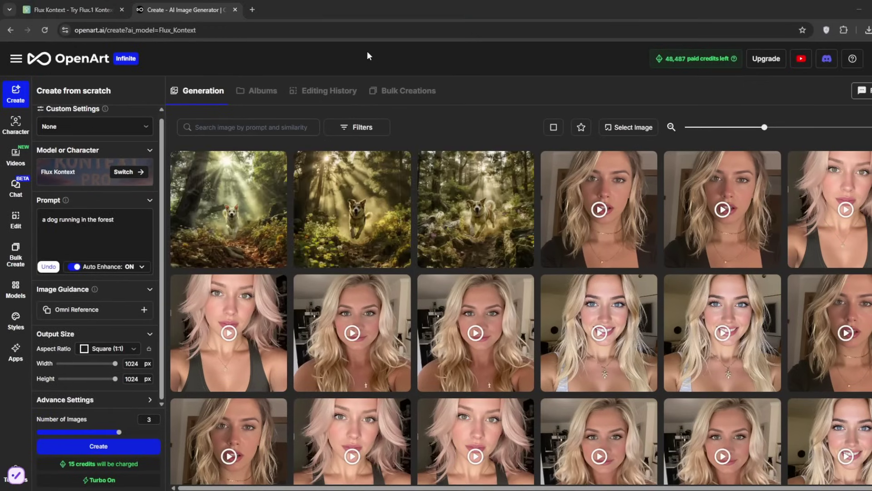
View the first forest-dog image full size and browse to the third result.
left_click(229, 209)
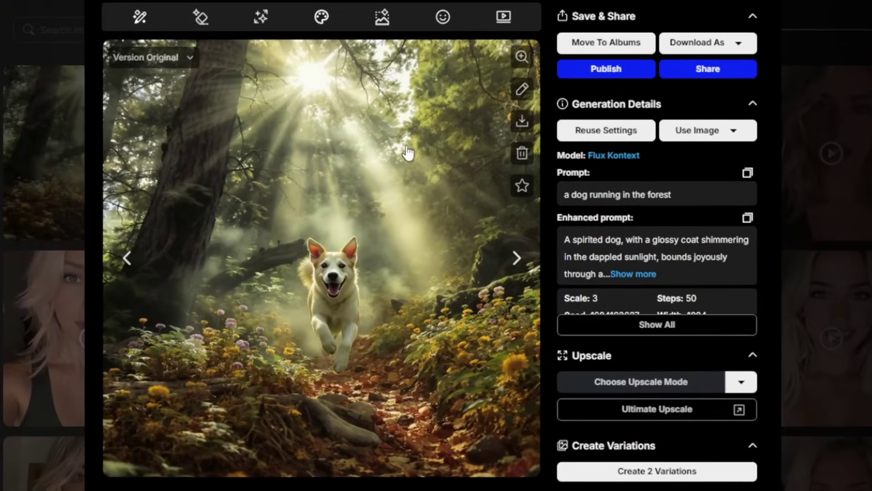
left_click(515, 259)
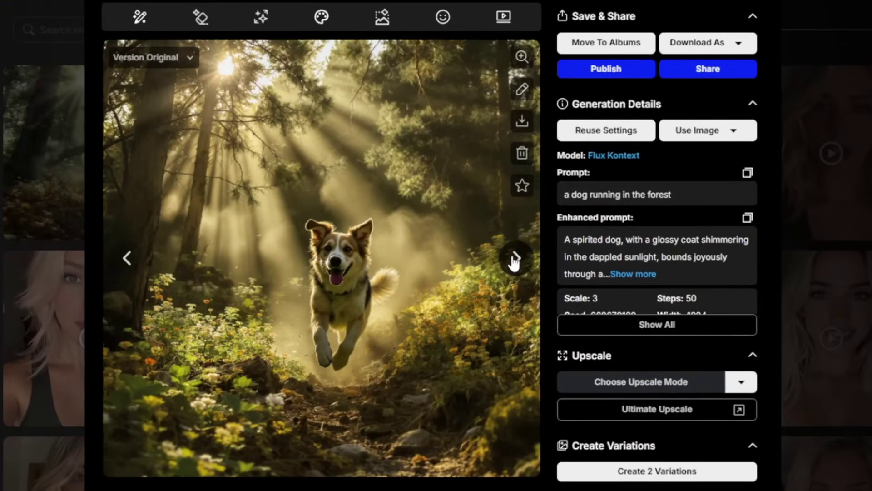
left_click(516, 259)
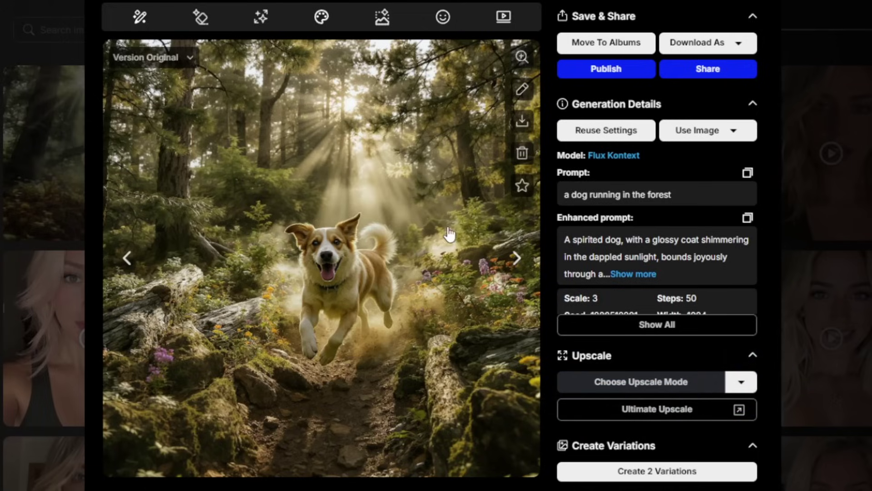
Replace the prompt with 'a woman with pink hair in her room taking a mirror selfie' and generate.
key("Escape")
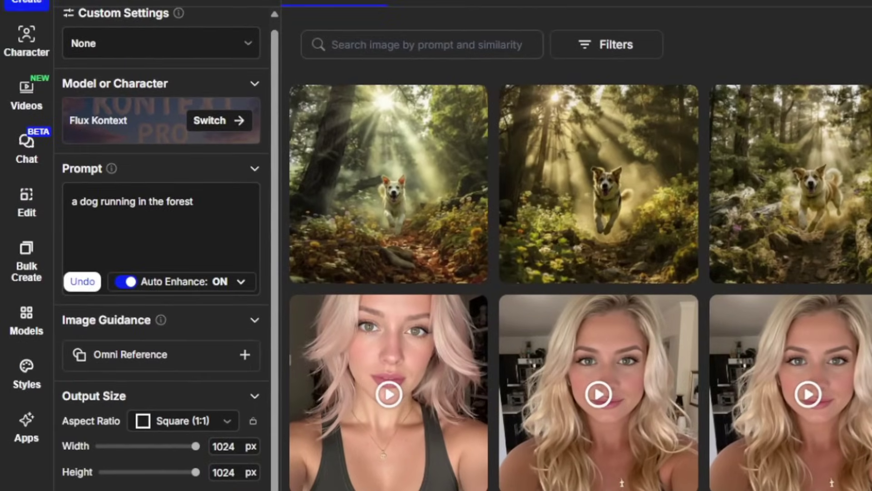
left_click(221, 206)
left_click_drag(210, 204, 1, 225)
type("a ")
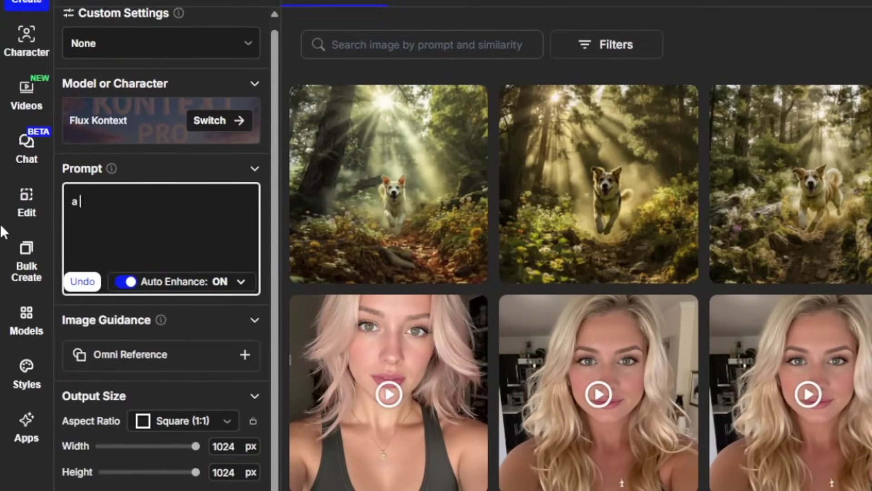
type("woman with pink hair in hair ba")
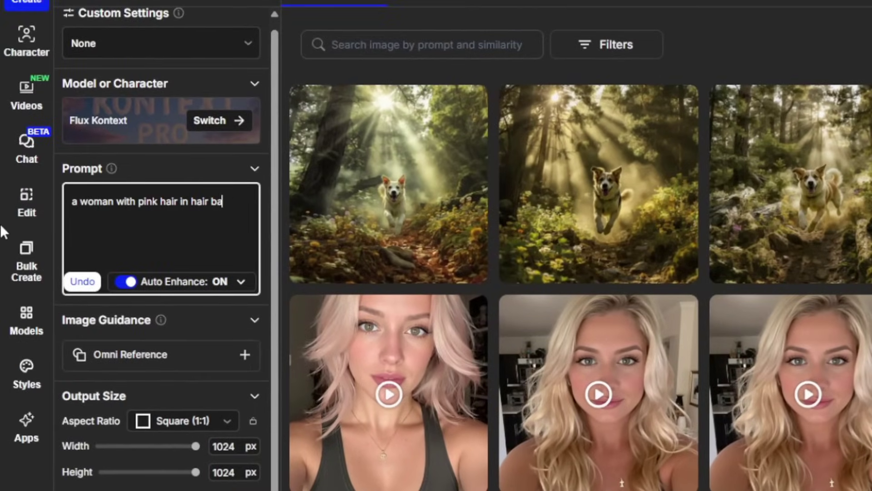
key("BackSpace")
key("BackSpace")
key("BackSpace")
key("BackSpace")
key("BackSpace")
key("BackSpace")
type("er room taking a mirror selfie")
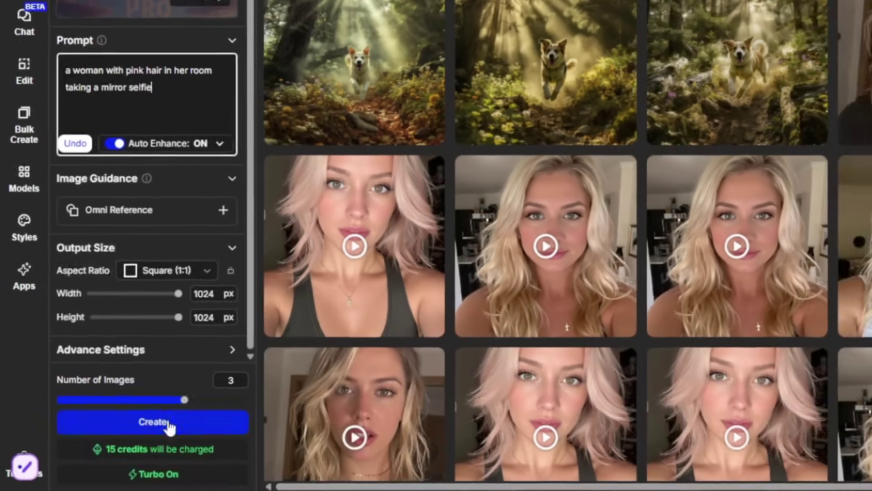
left_click(169, 426)
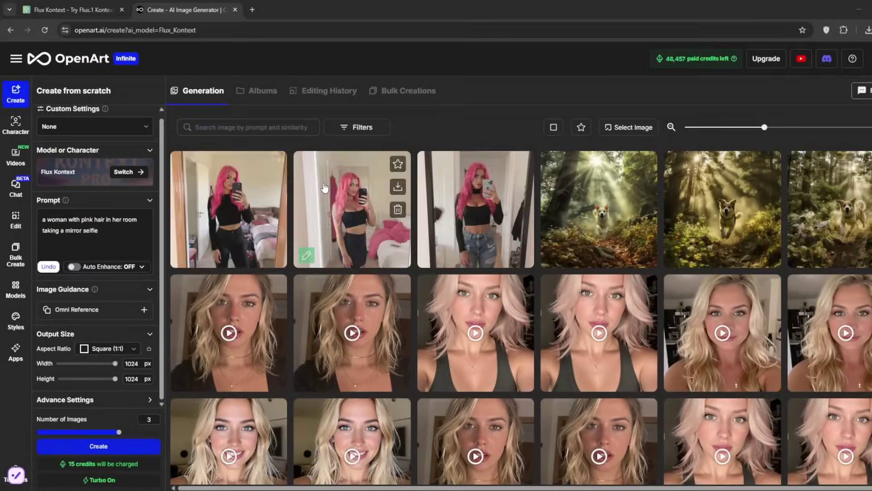
left_click(222, 184)
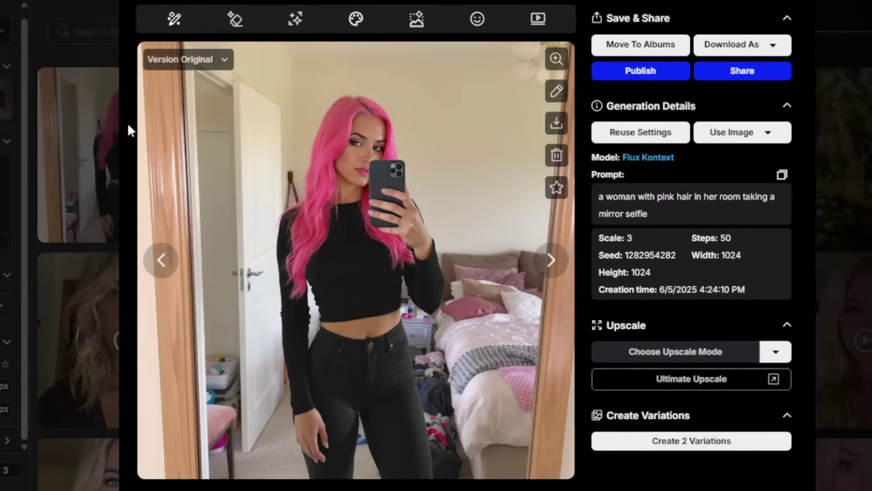
left_click(551, 260)
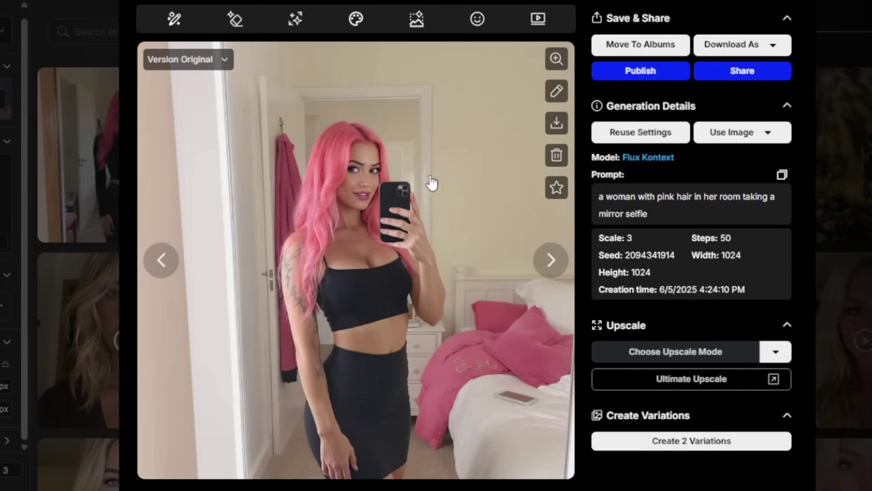
left_click(549, 260)
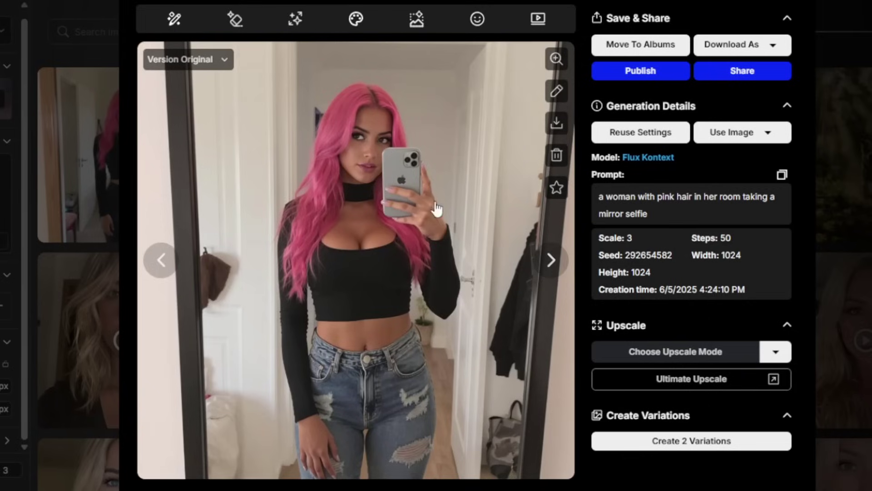
left_click(785, 4)
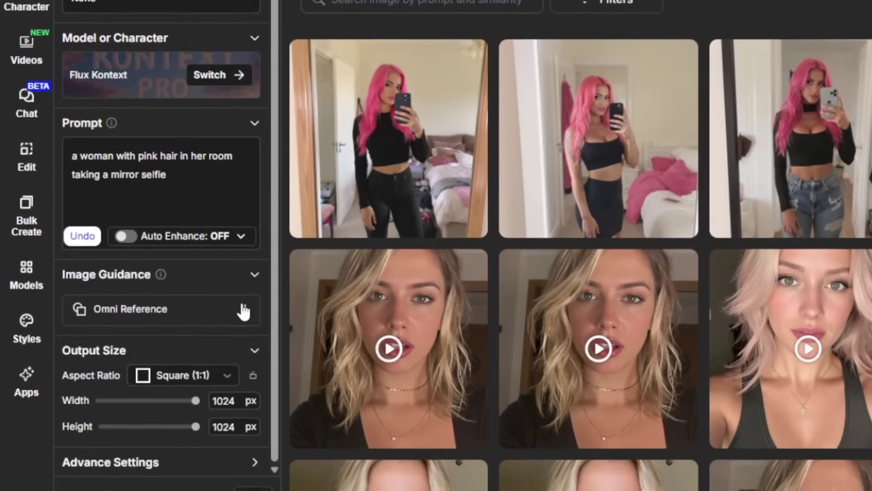
Upload the pink-haired mirror selfie into the first Omni Reference slot.
left_click(245, 354)
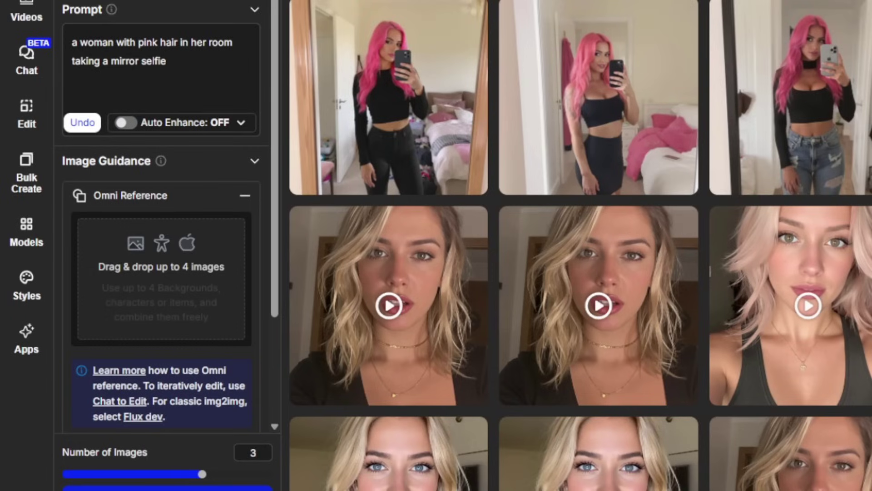
left_click(187, 243)
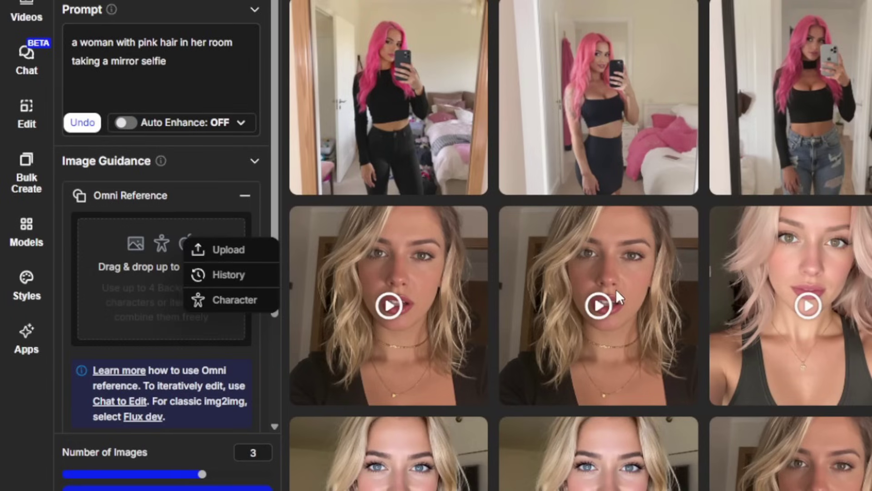
left_click(230, 250)
key("Return")
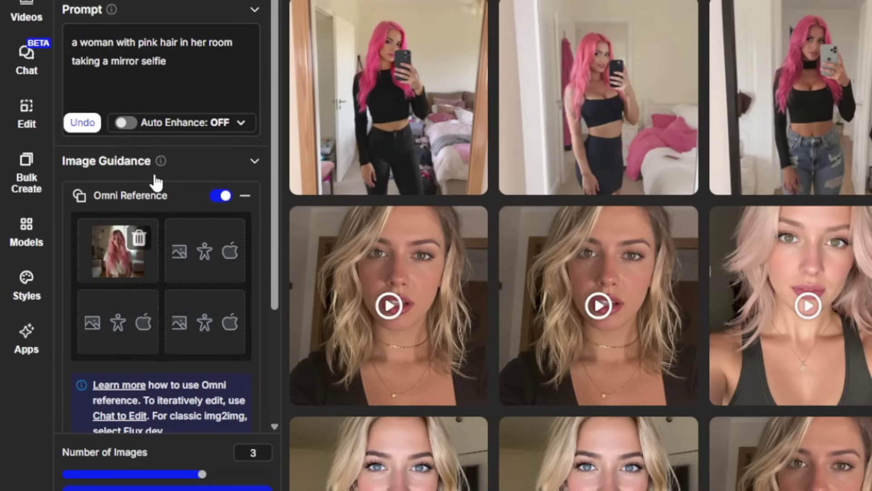
Rewrite the prompt to a park-bench scene and generate the images.
left_click(131, 90)
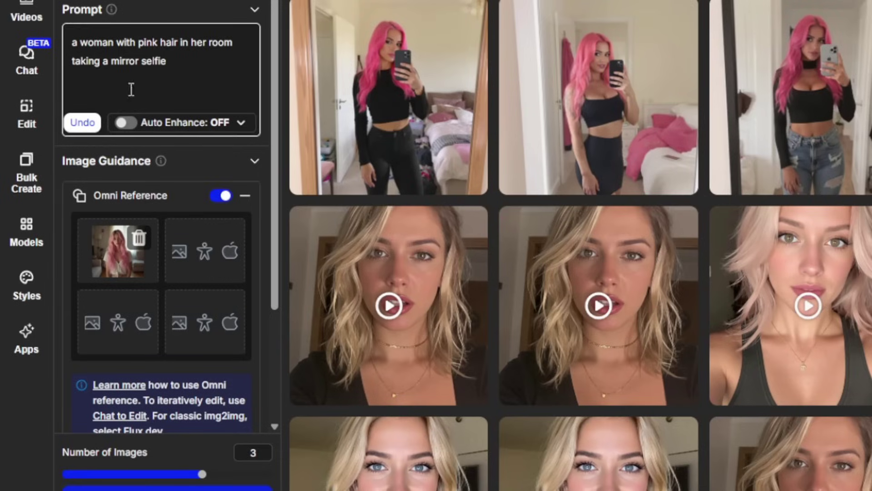
scroll(128, 82, "up", 2)
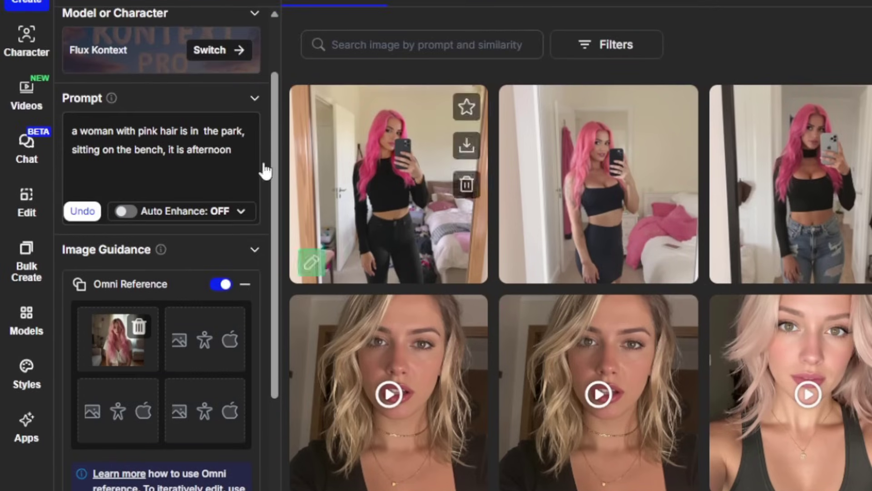
left_click(156, 187)
scroll(150, 427, "down", 4)
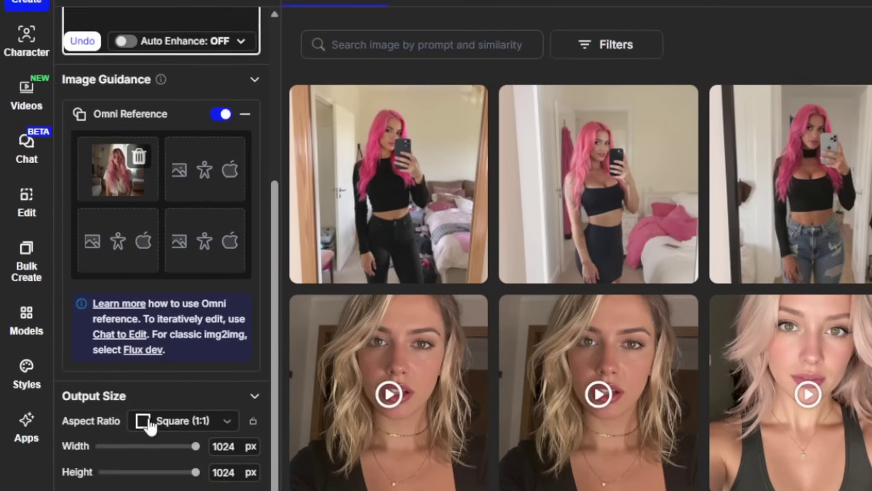
left_click(166, 444)
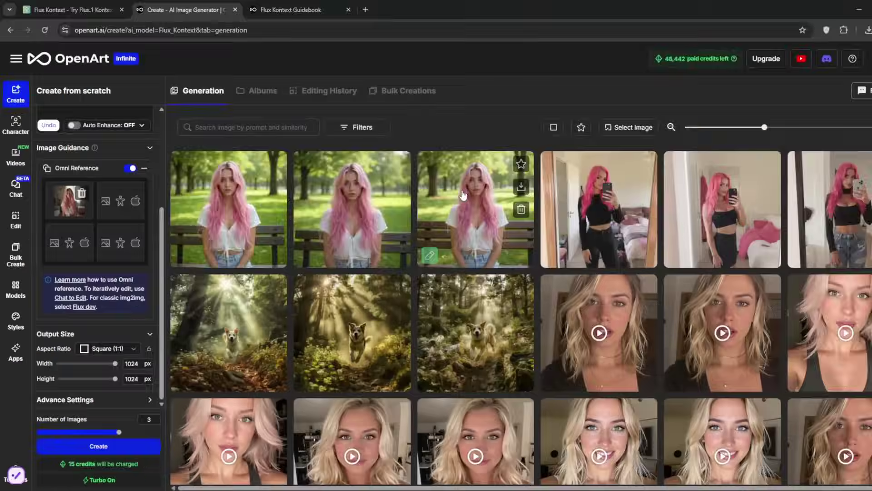
Browse the three park-bench images full size, then close the viewer.
left_click(476, 198)
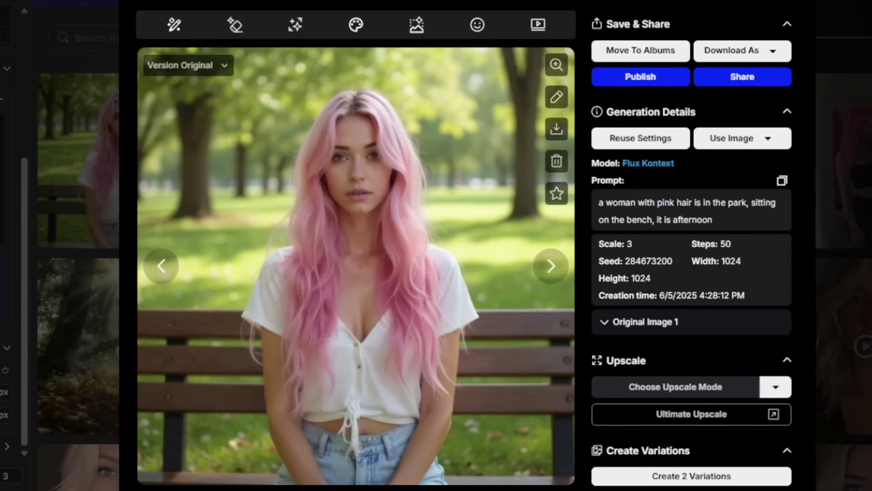
left_click(158, 265)
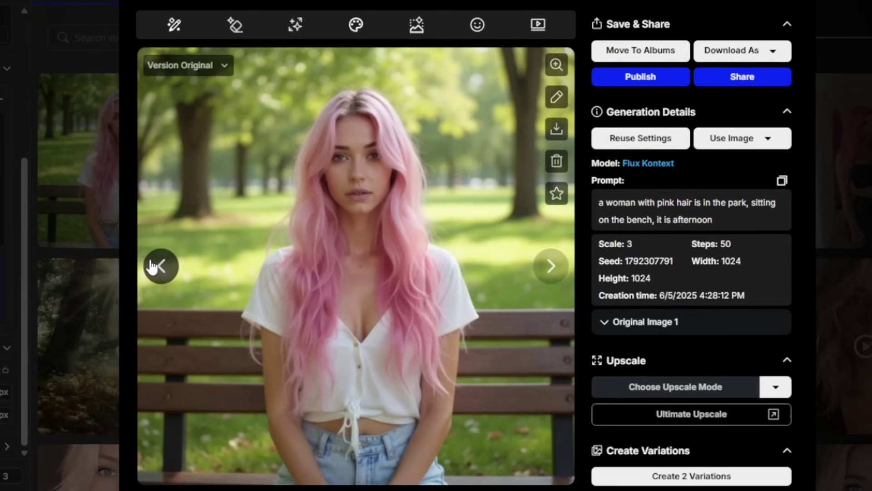
left_click(165, 266)
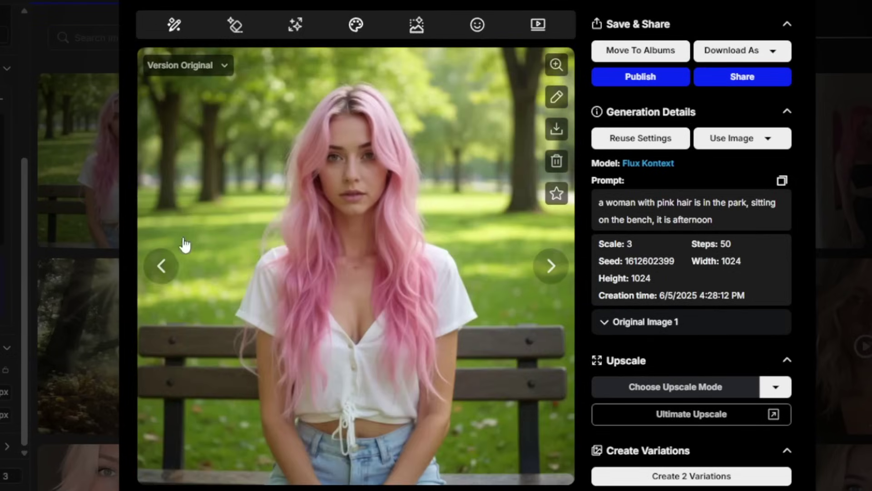
left_click(788, 6)
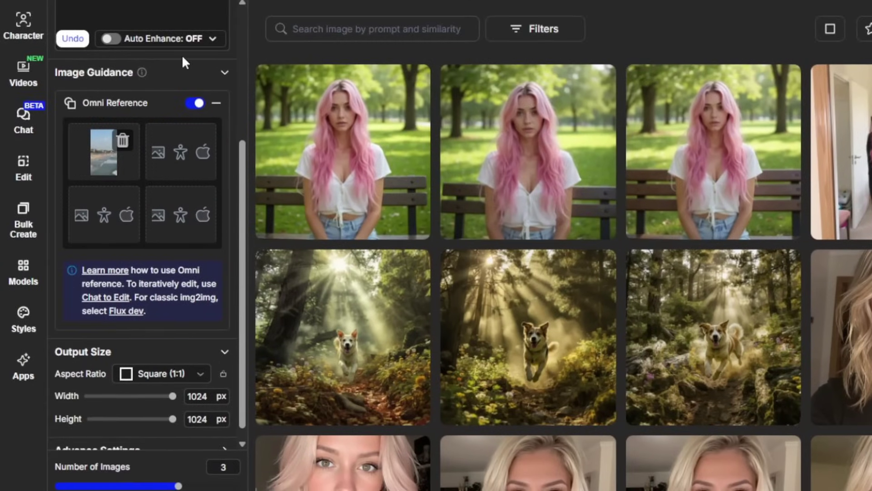
Replace the prompt with 'car is on the road' and generate new images.
scroll(179, 108, "up", 4)
left_click(177, 114)
key("ctrl+a")
key("BackSpace")
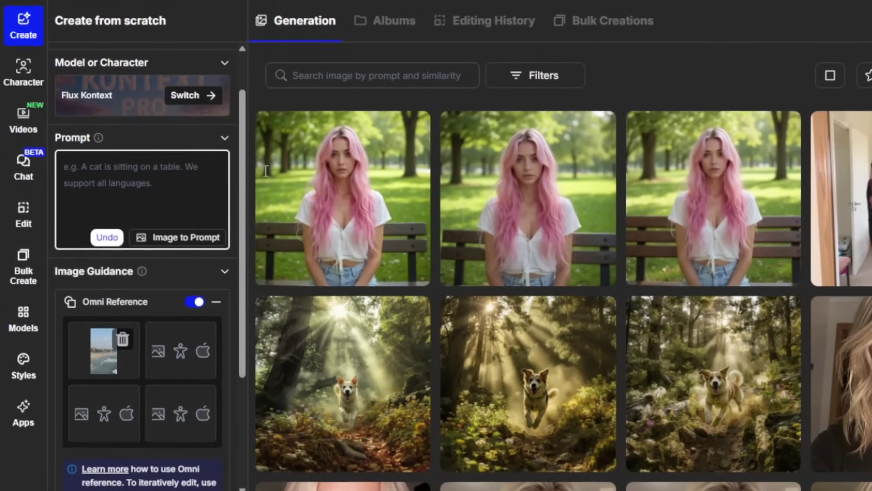
type("car is on the road")
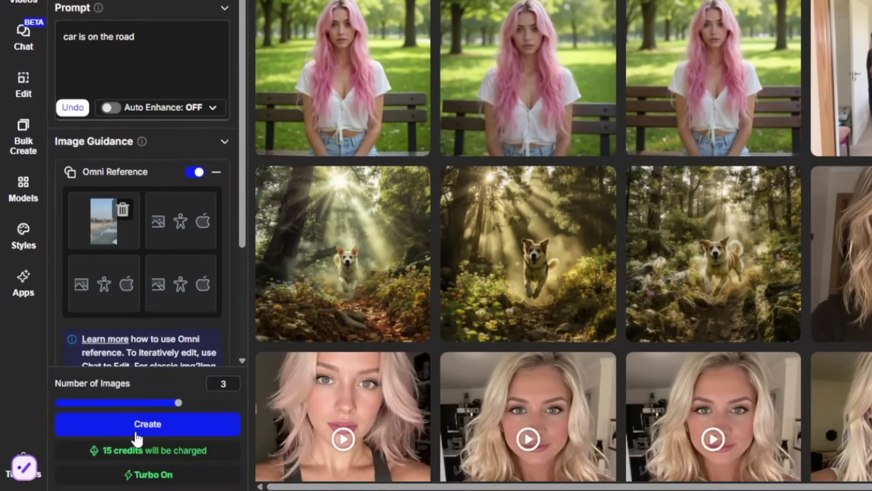
left_click(148, 422)
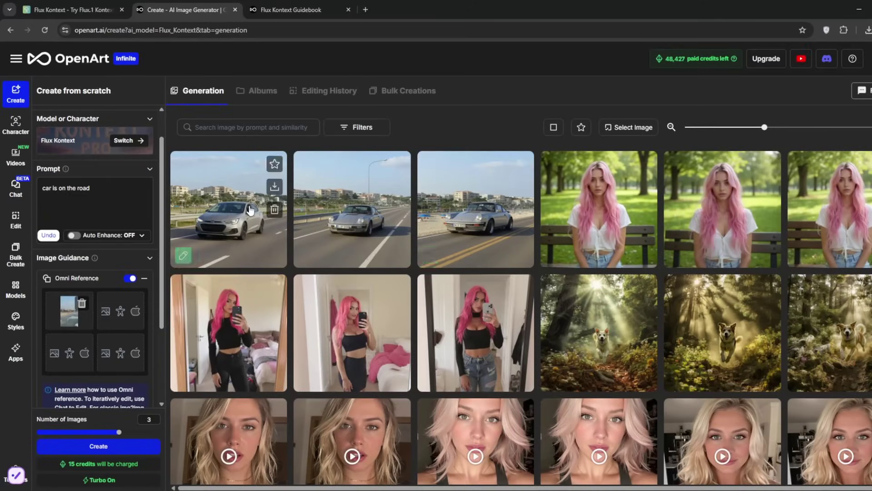
Browse the three silver-car road images full size, then close the view.
left_click(218, 199)
left_click(551, 264)
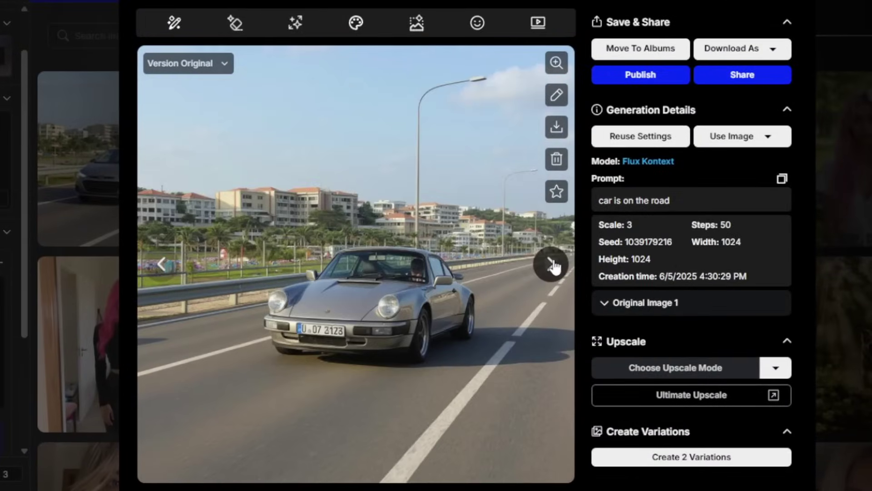
left_click(551, 264)
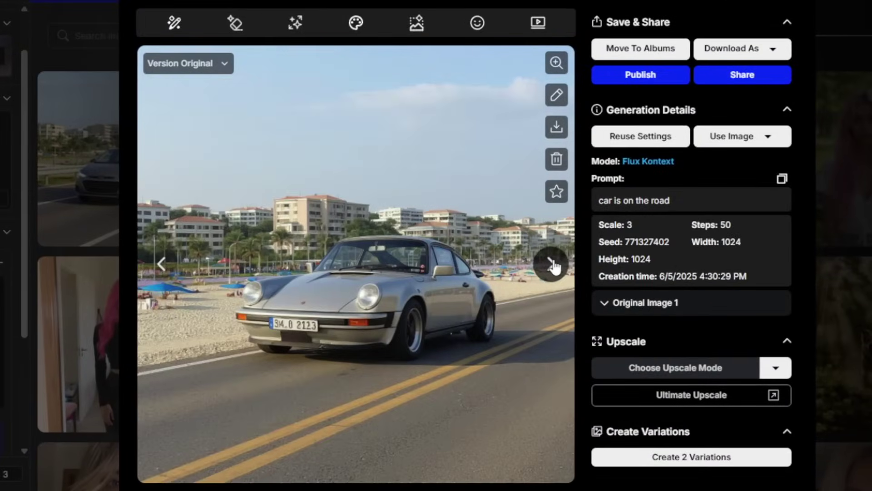
key("Escape")
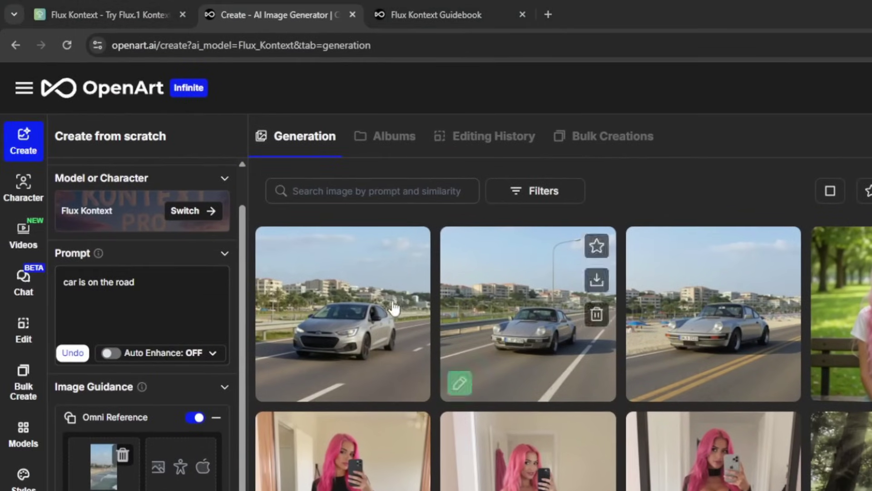
Upload the dark-haired woman's portrait to Chat to Edit, keeping Flux Kontext as the model.
left_click(23, 279)
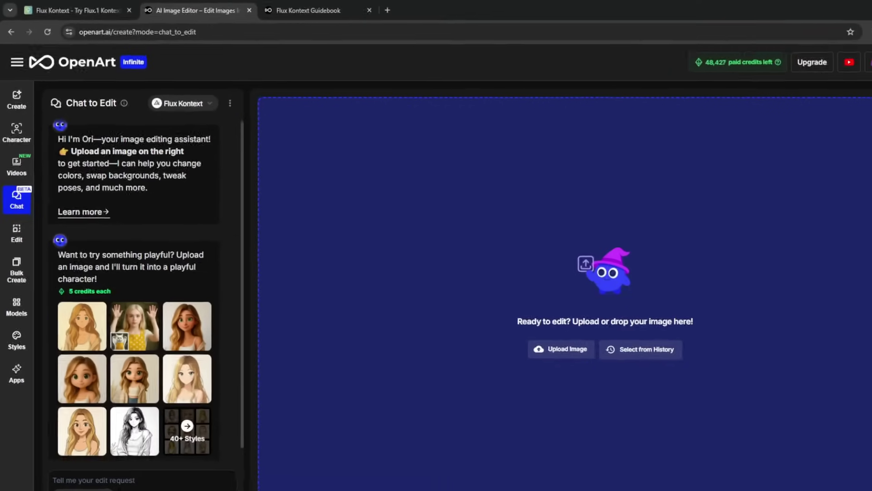
left_click(552, 329)
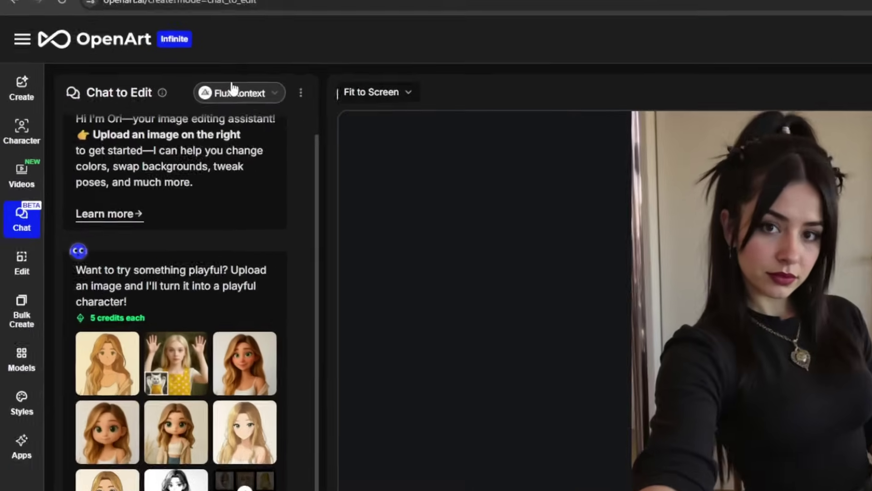
left_click(182, 98)
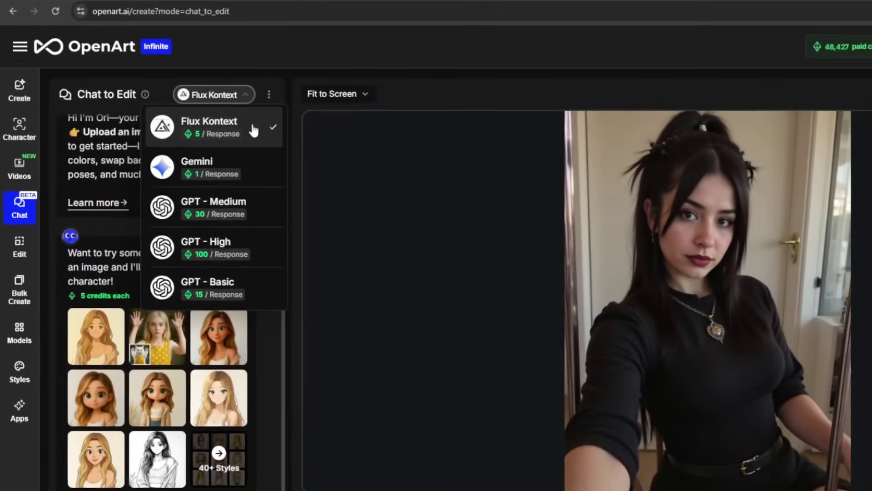
left_click(254, 130)
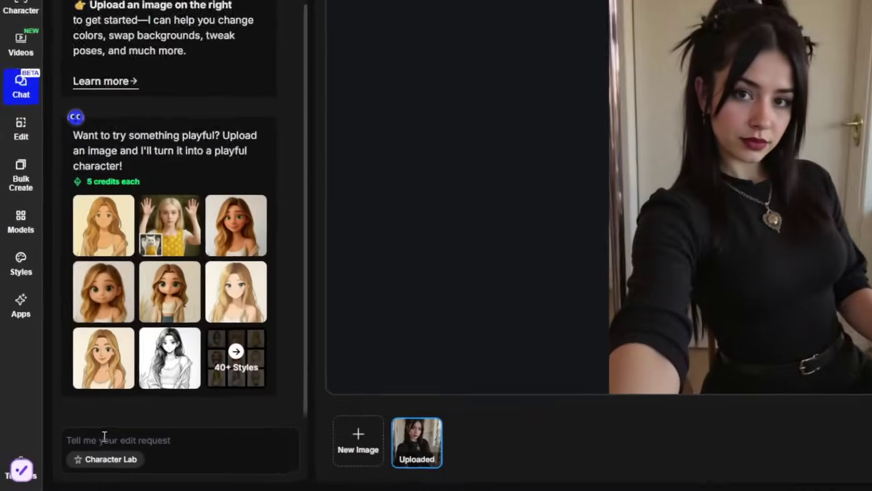
Send the edits 'let the woman wear sunglasses' and 'change her cloth color to pink'.
left_click(76, 452)
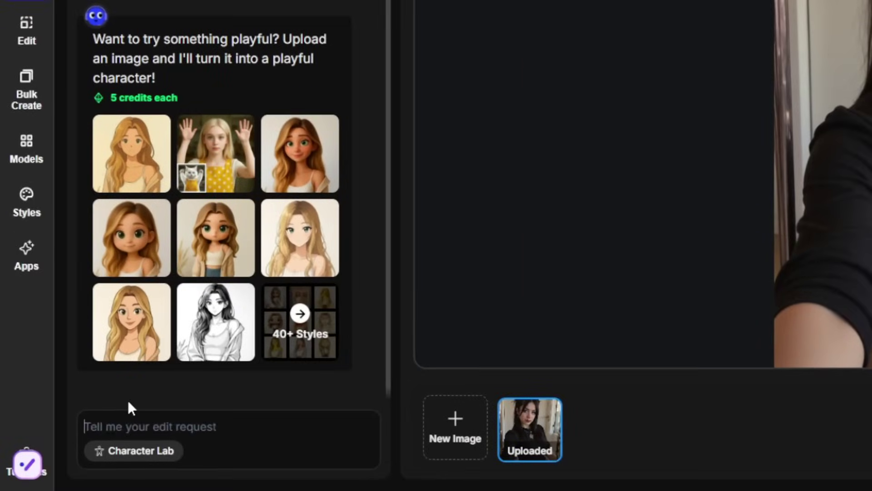
type("let the woman wear sun")
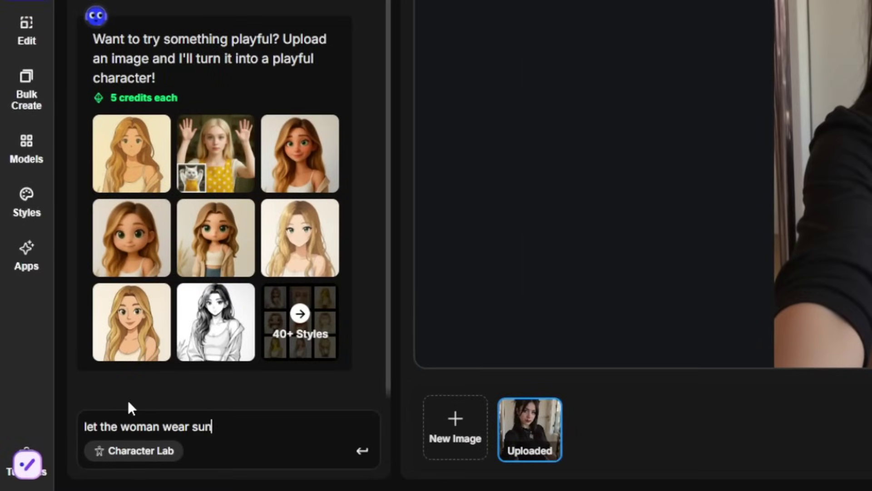
key("BackSpace")
type("nglasses")
key("Return")
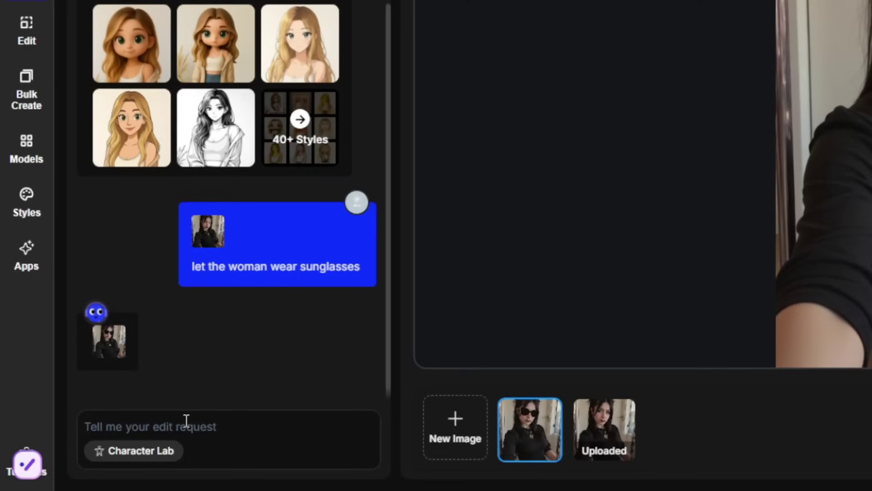
type("change her")
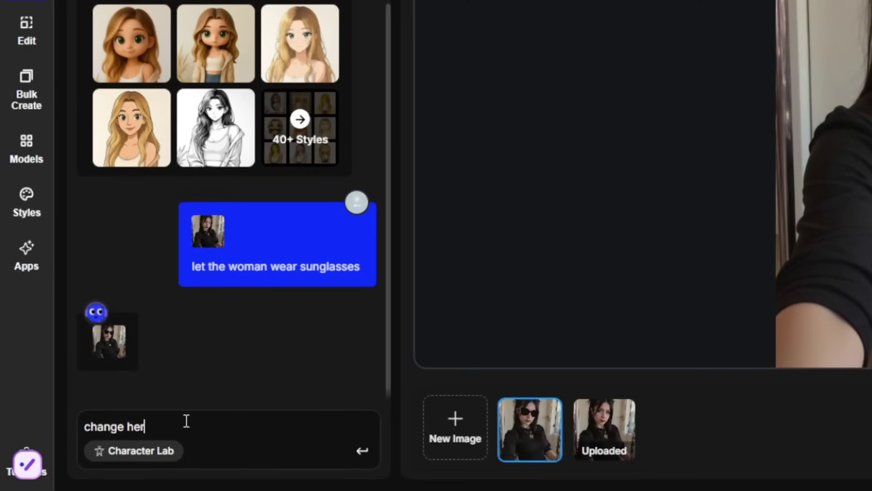
type(" cloth color to pink")
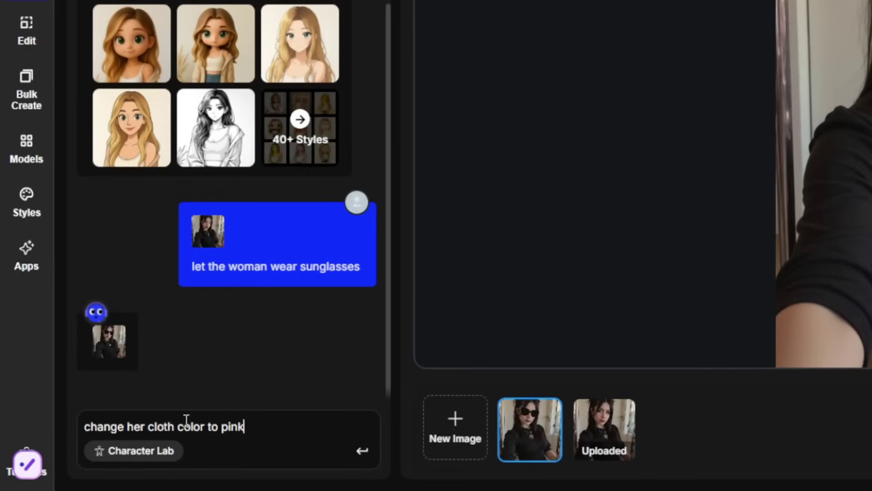
key("Return")
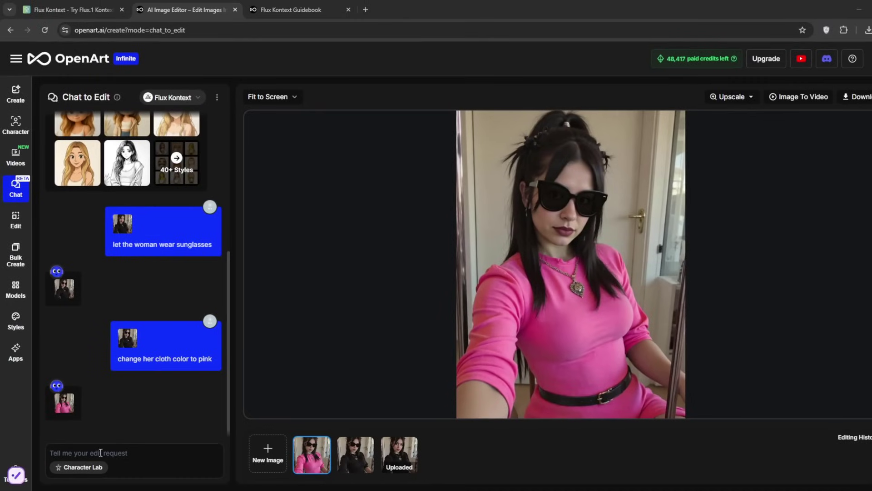
Send the edit request 'make her race to be black'.
left_click(101, 452)
type("make her ")
type("race to be black")
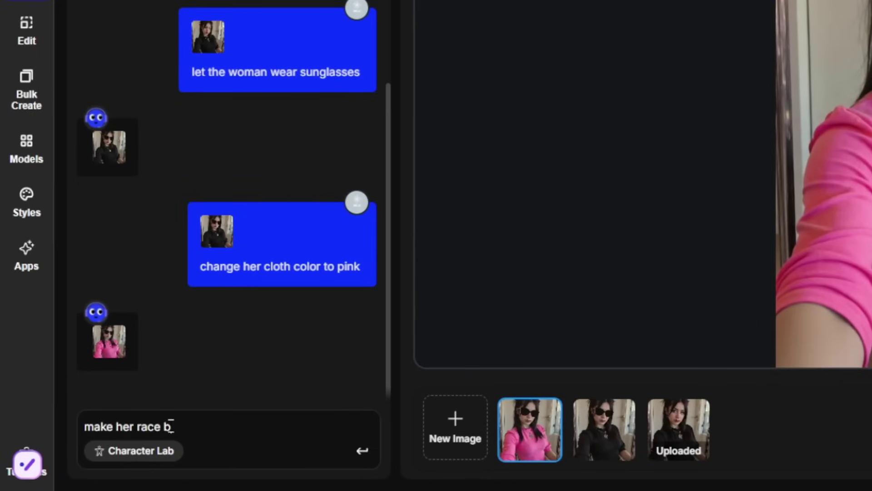
key("Return")
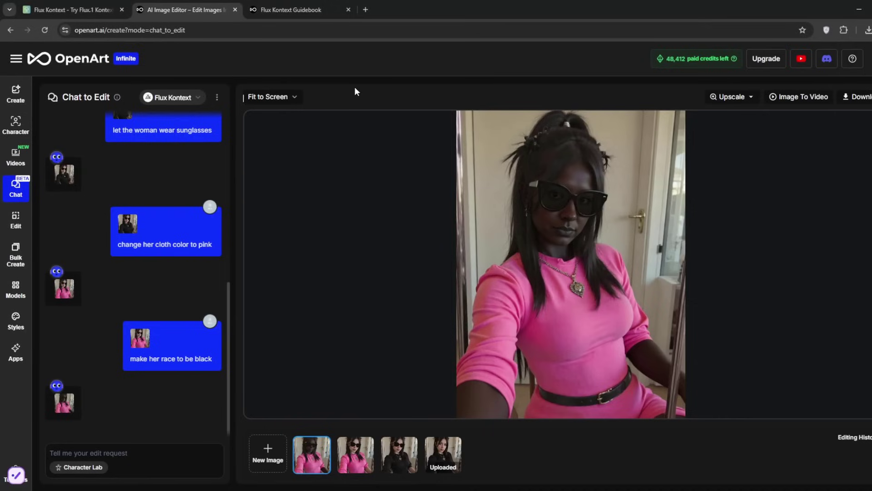
From the original uploaded photo, request 'make her have an afro'.
left_click(442, 445)
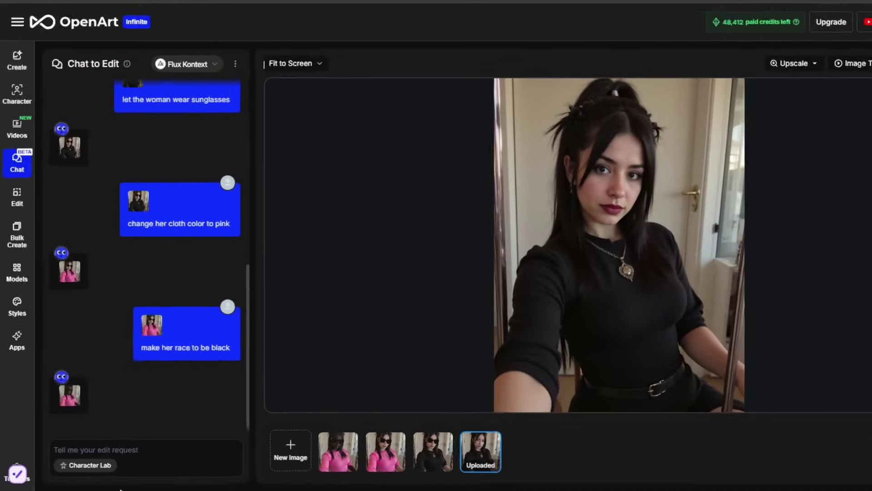
left_click(136, 452)
type("make  her ")
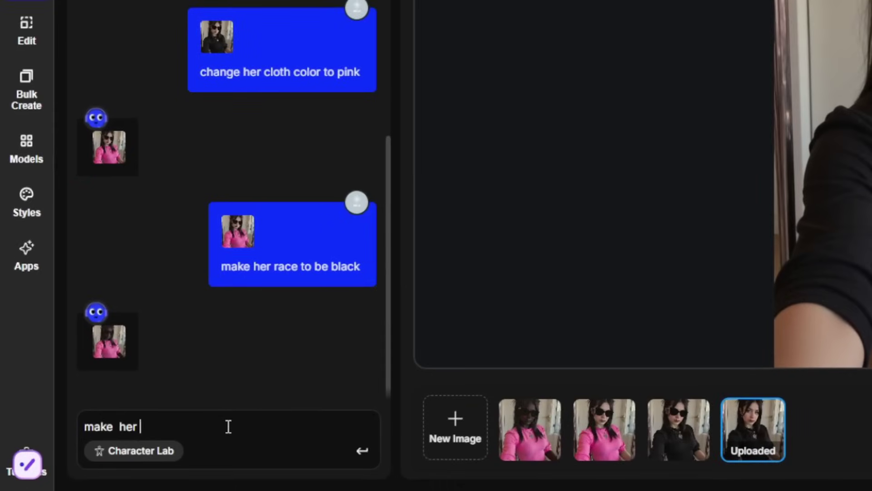
type("have an afro")
key("Return")
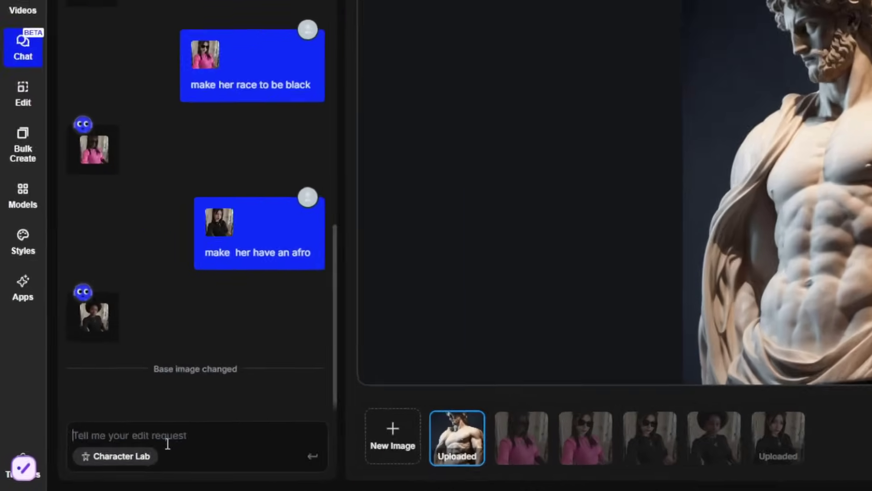
Turn the statue into a real person, then send the sunglasses image to Image To Video.
type("turn this into a real person")
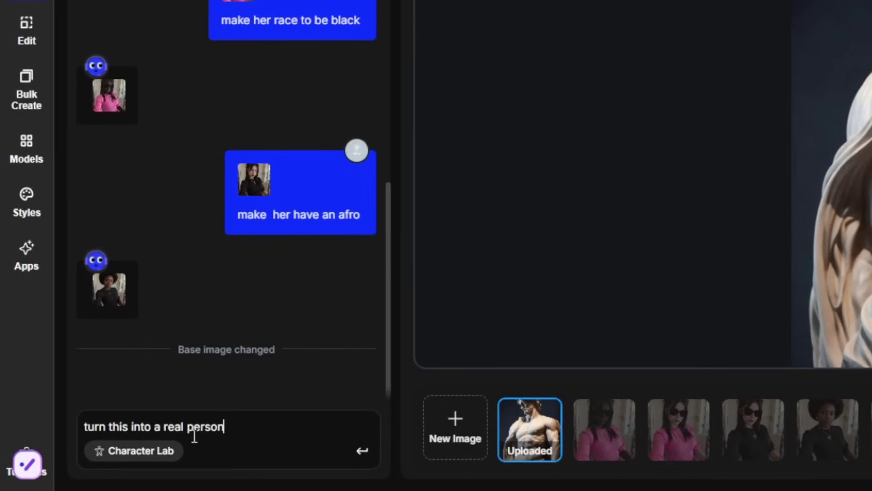
key("Return")
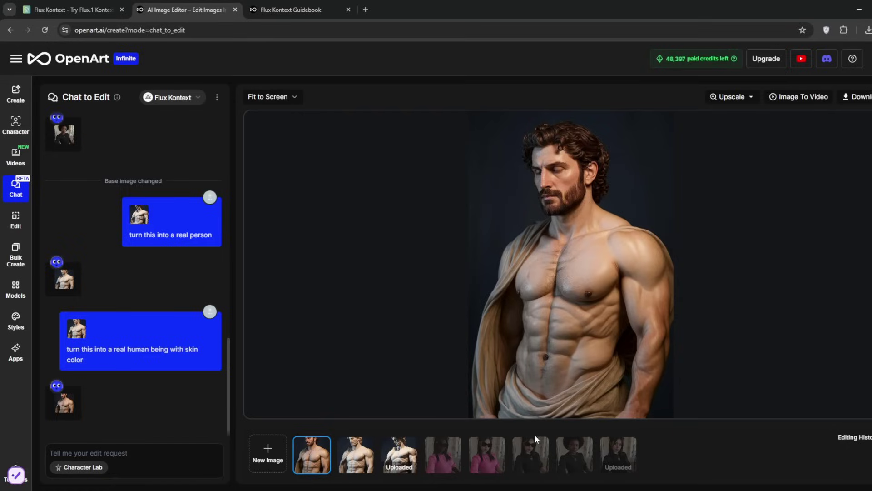
left_click(532, 452)
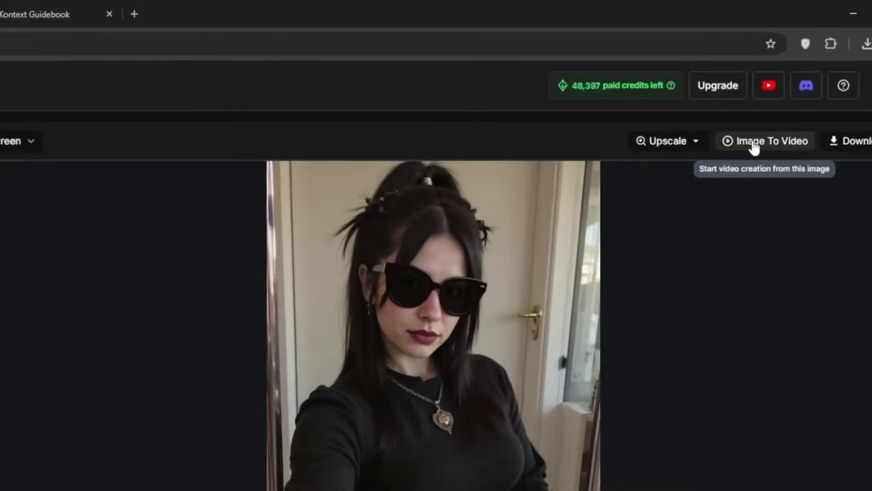
left_click(791, 97)
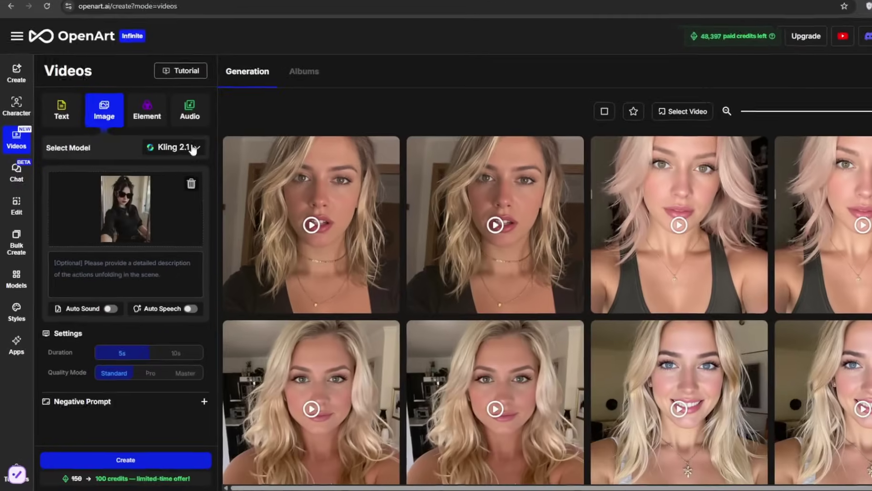
Generate a Kling 2.1 video from the sunglasses selfie and watch it.
left_click(182, 164)
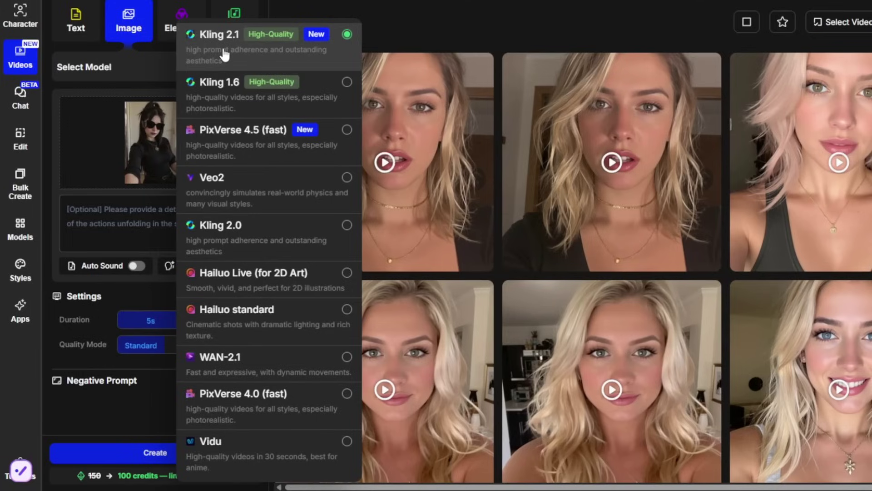
left_click(224, 54)
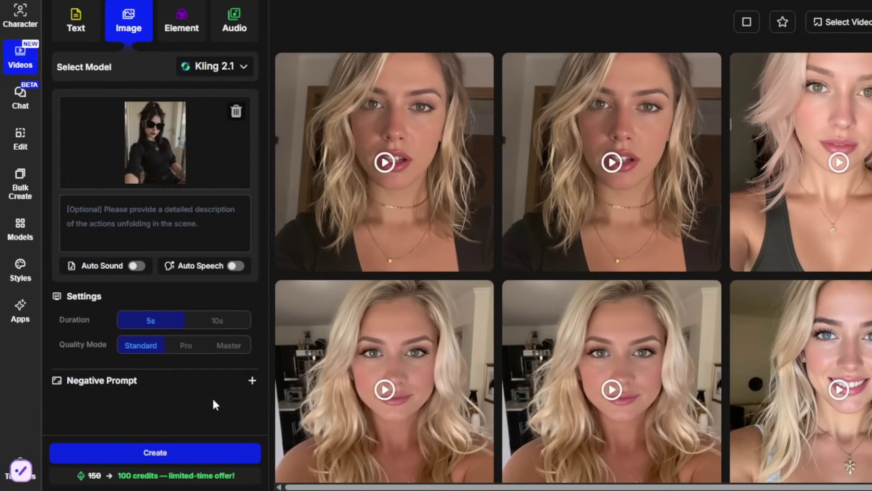
left_click(160, 454)
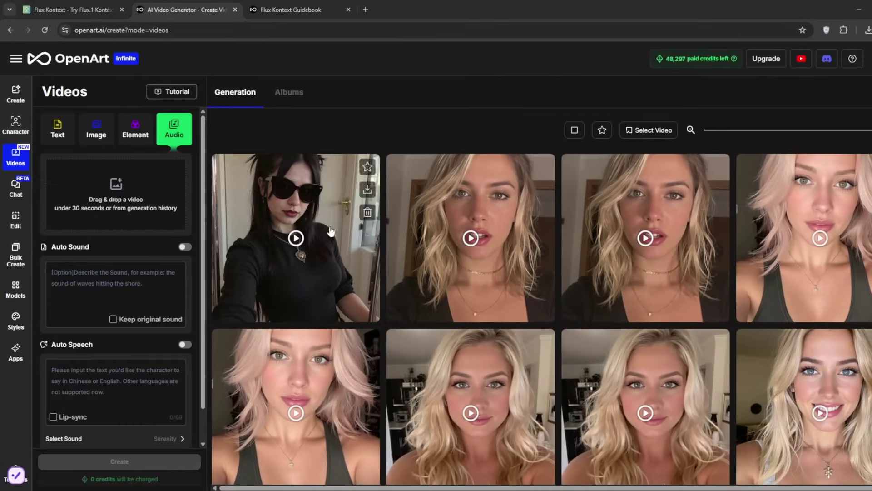
left_click(317, 228)
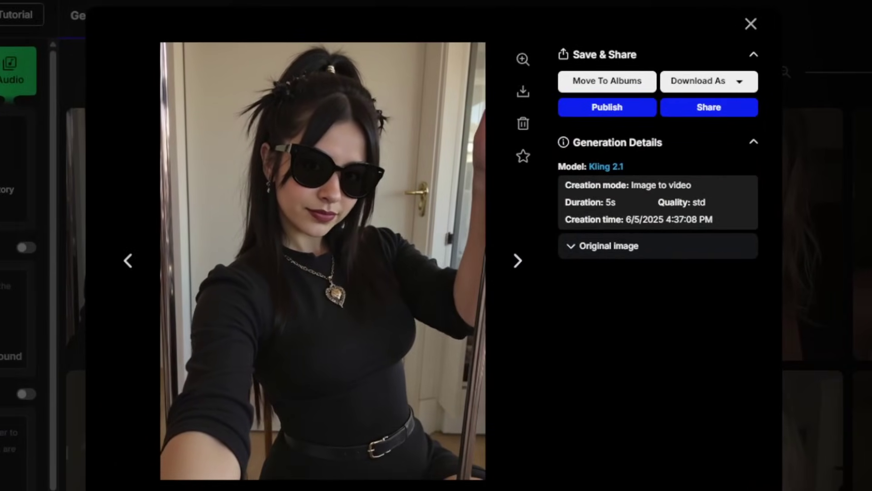
left_click(422, 3)
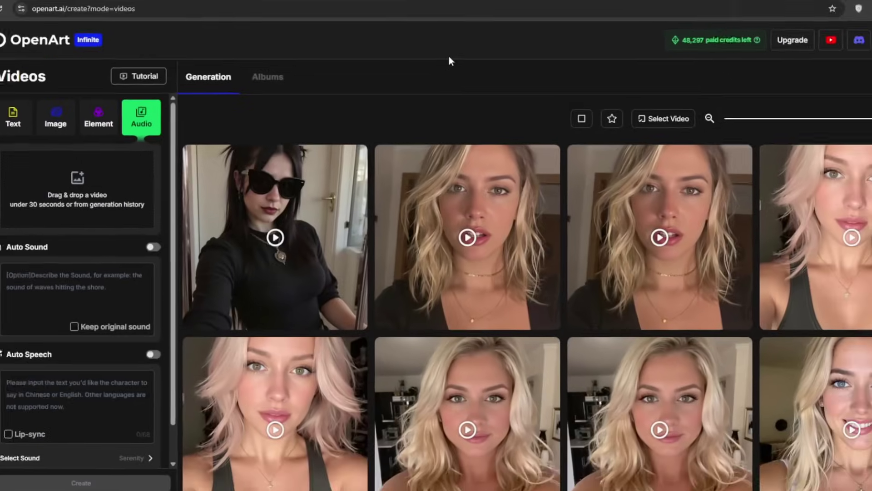
Create a 5s Master-quality image video prompted 'shaky small camera pan' and watch it.
left_click(56, 119)
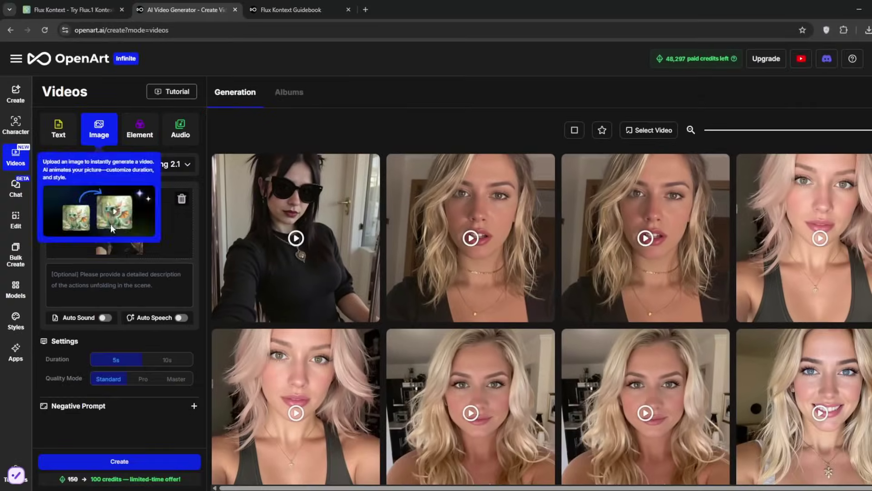
left_click(120, 272)
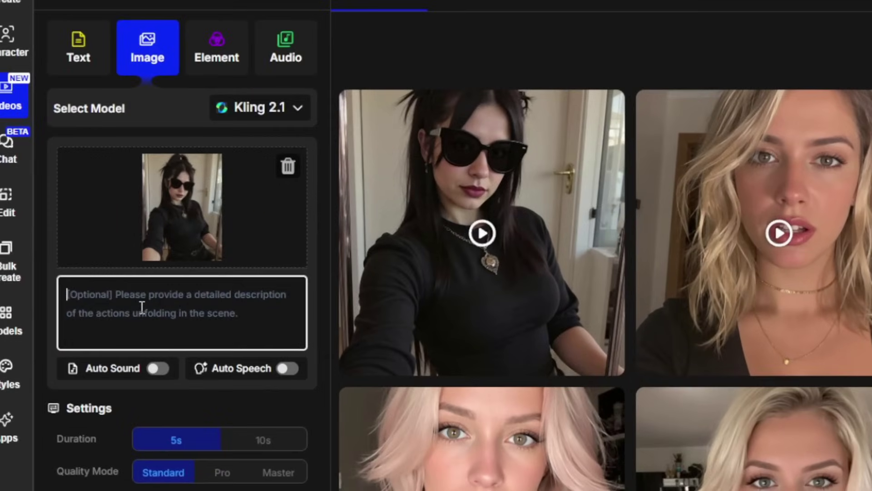
type("shaky small camera pan")
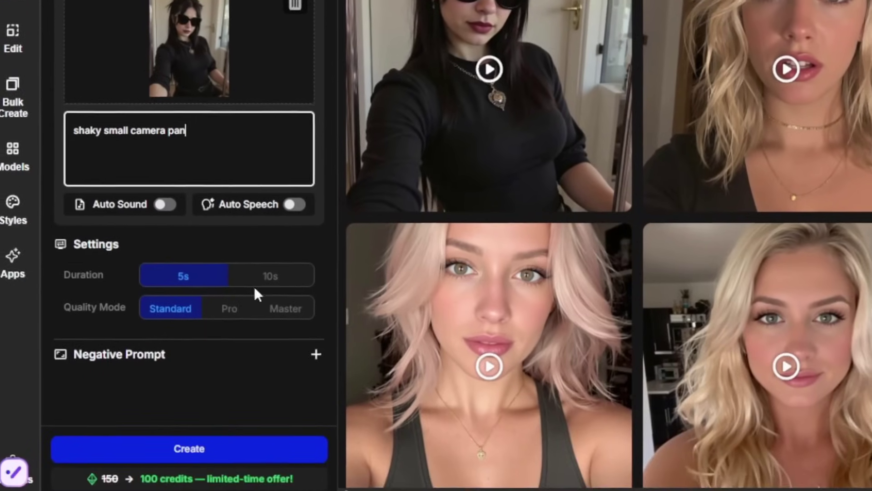
left_click(255, 426)
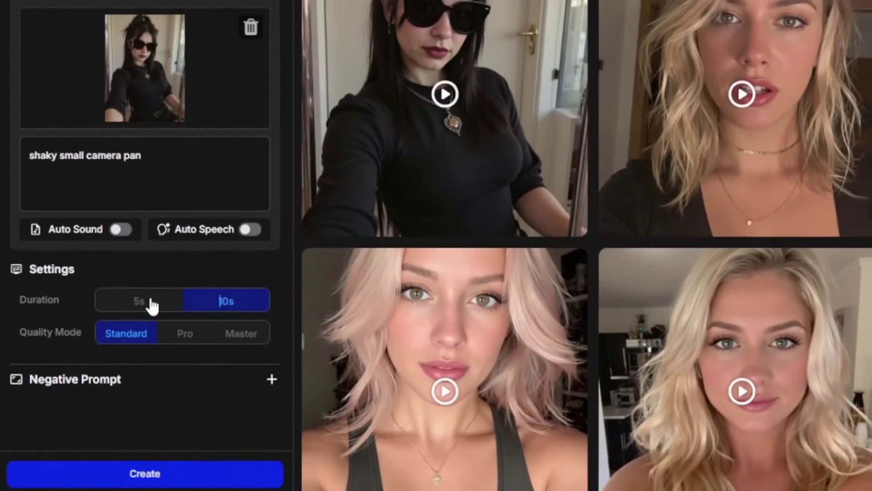
left_click(191, 286)
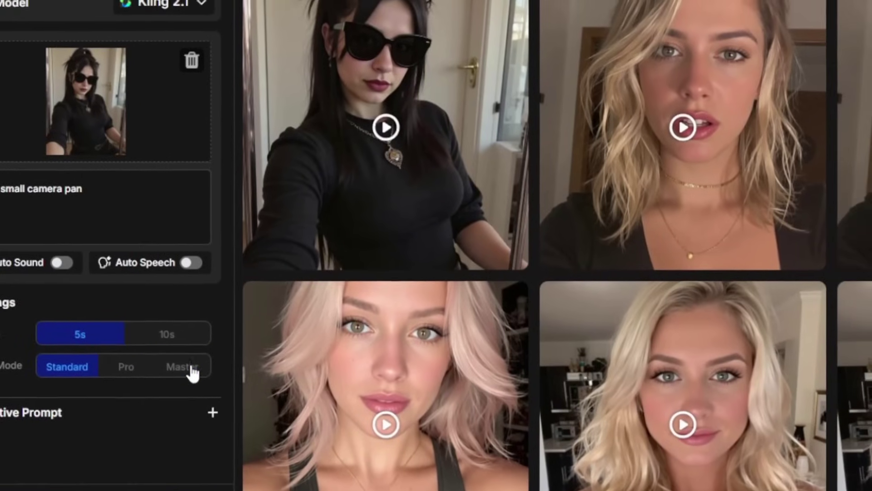
left_click(212, 350)
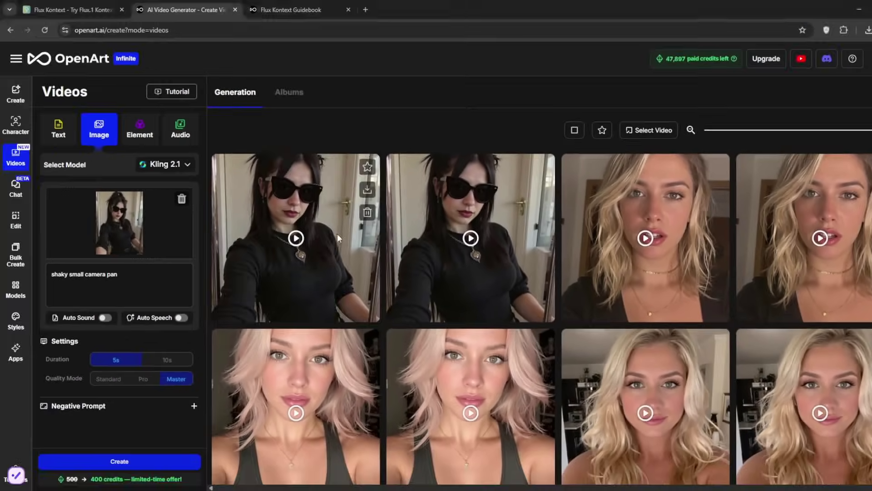
left_click(337, 233)
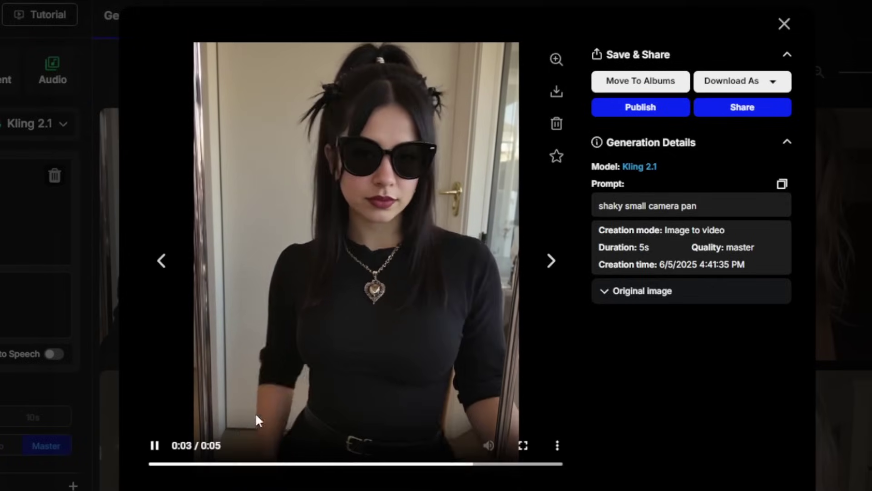
left_click(784, 24)
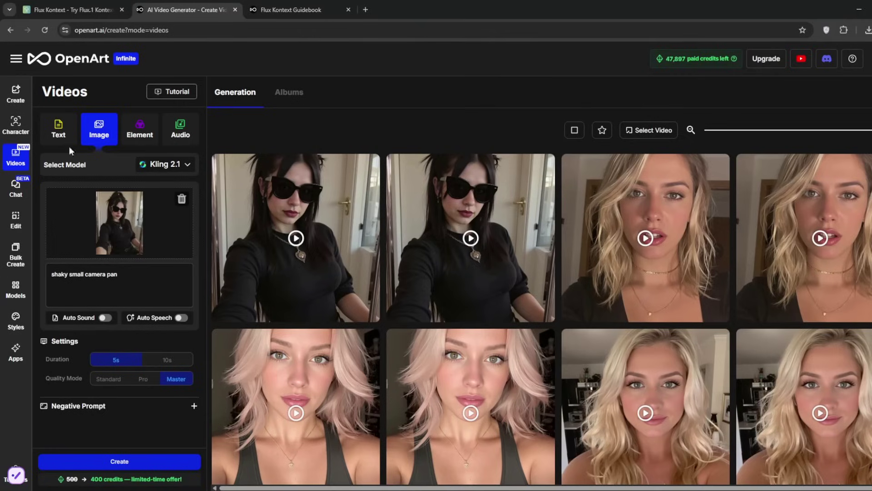
Write the text-to-video prompt 'a dog running in a forest', fixing the typos.
left_click(59, 132)
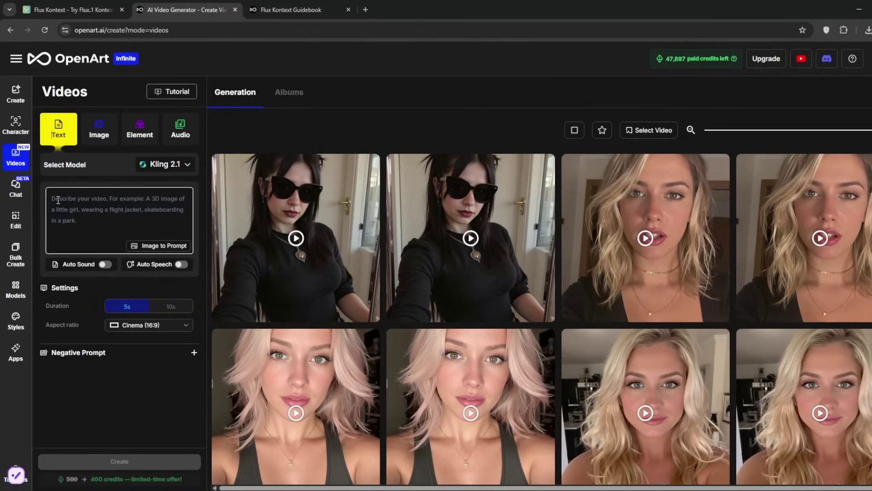
left_click(58, 200)
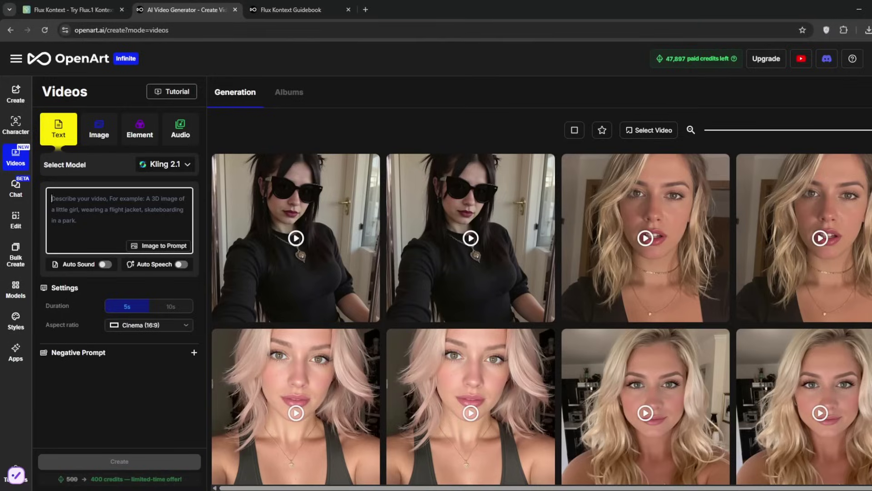
type("a")
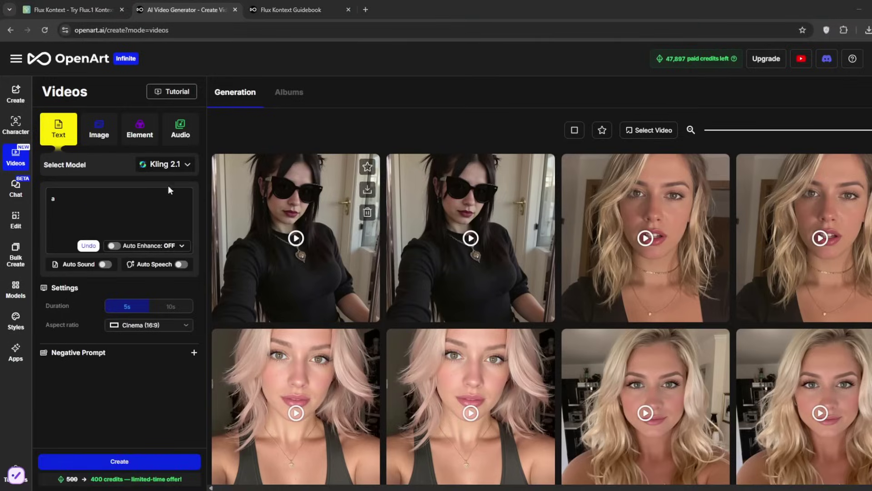
type(" dog")
type(" runnig ")
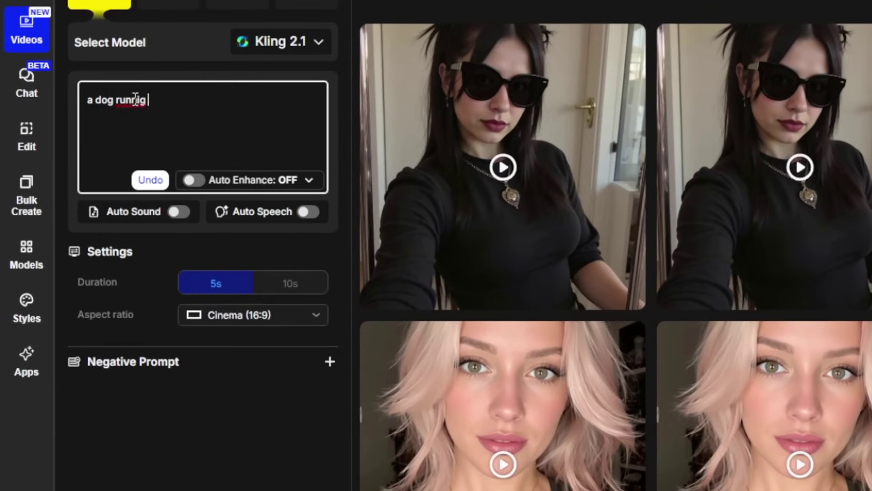
type("ing in a forwe")
key("BackSpace")
key("BackSpace")
type("est")
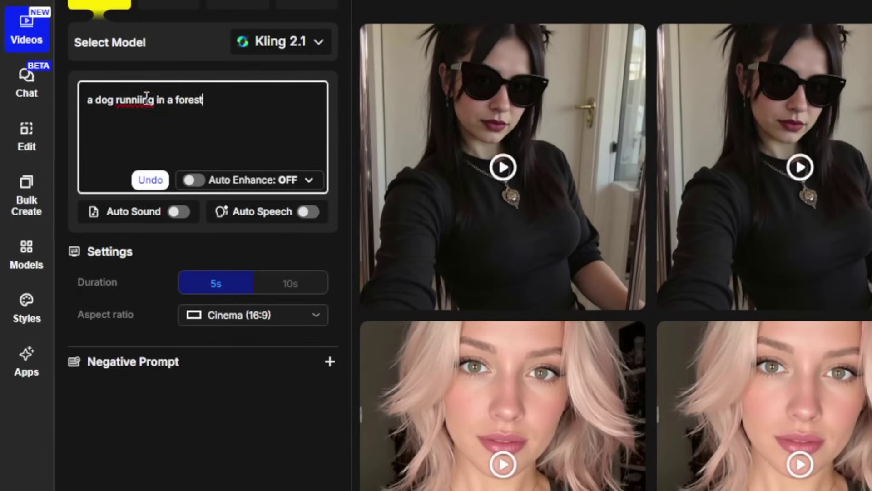
right_click(146, 97)
left_click(174, 117)
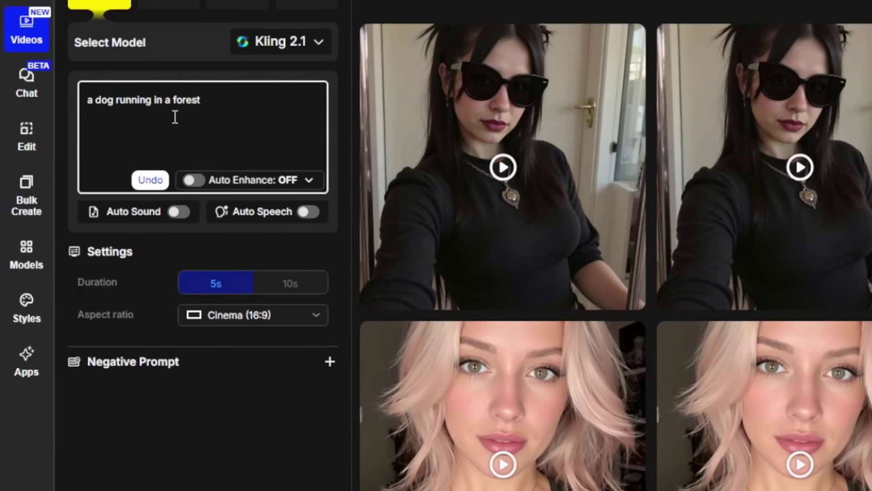
Enable Auto Sound described as 'dog barks, crickets, forest' and set duration to 10s.
left_click(179, 212)
left_click(145, 115)
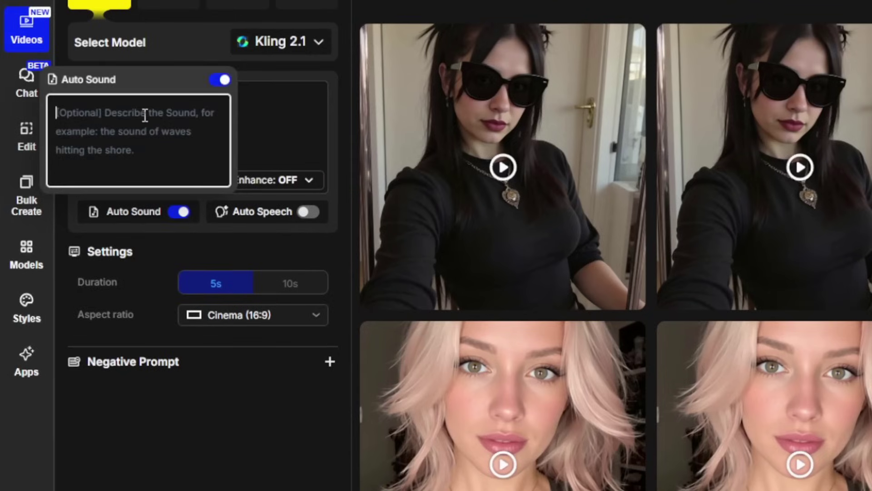
type("a")
key("BackSpace")
type("running in a")
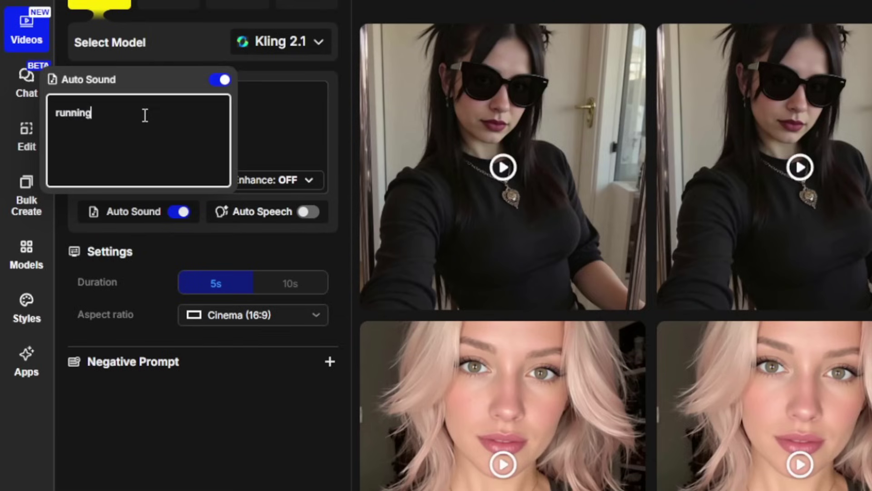
key("BackSpace")
key("BackSpace")
key("BackSpace")
key("BackSpace")
key("BackSpace")
key("BackSpace")
key("BackSpace")
key("BackSpace")
key("BackSpace")
key("BackSpace")
key("BackSpace")
key("BackSpace")
key("BackSpace")
type("dog barks, cric")
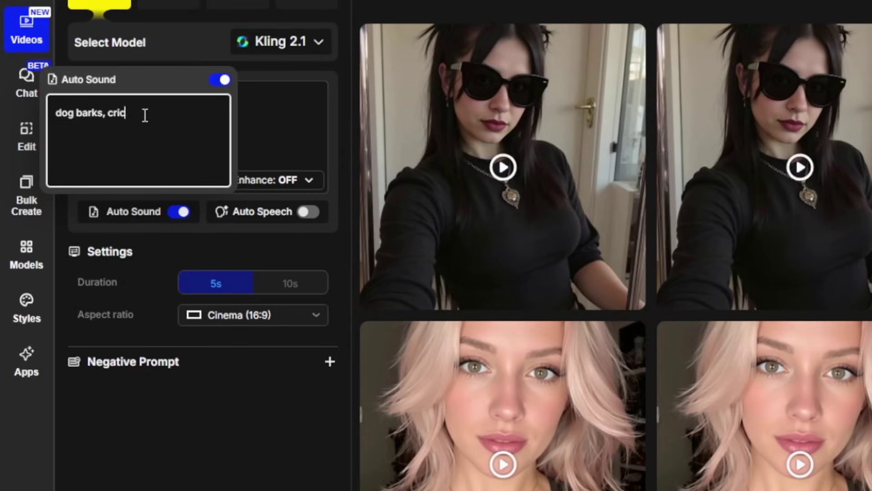
type("kets, dog ru")
key("BackSpace")
key("BackSpace")
type("fores")
left_click(145, 330)
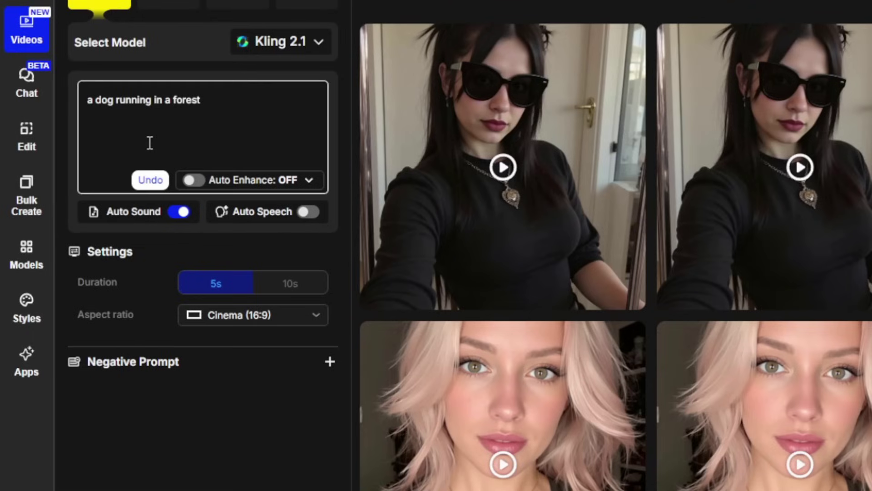
left_click(283, 286)
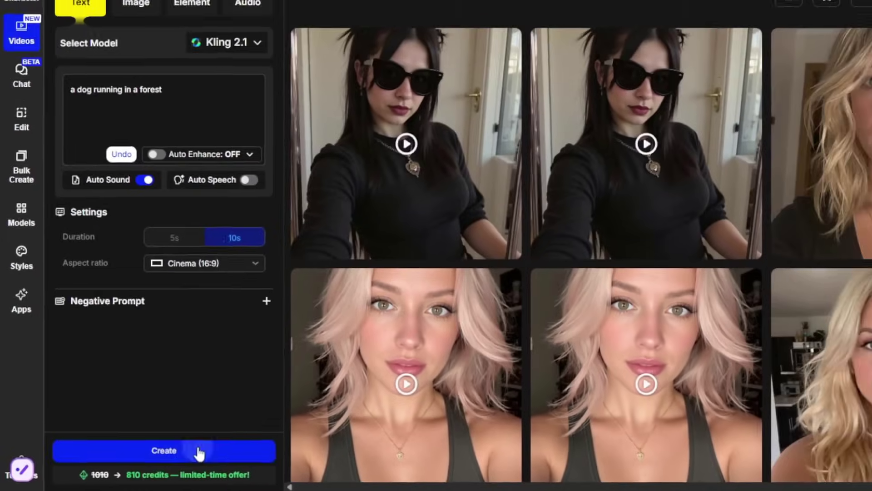
Generate the dog-in-a-forest video, watch it full screen, then close the viewer.
left_click(199, 453)
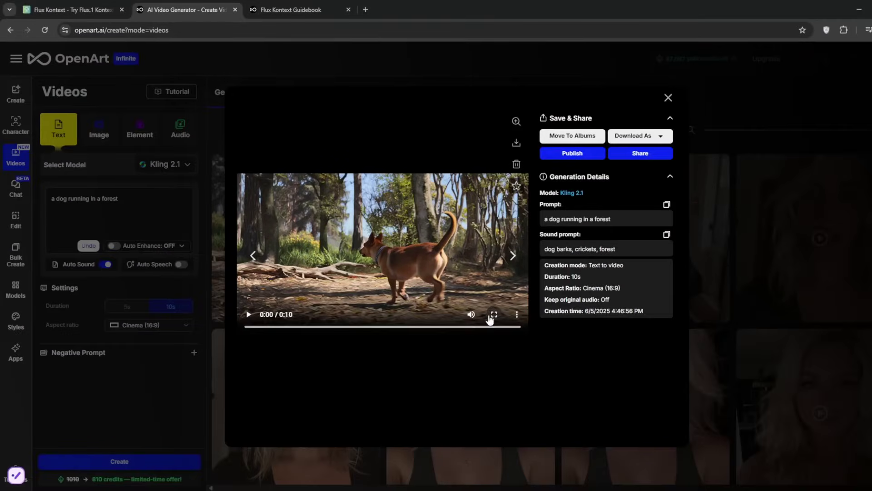
left_click(491, 315)
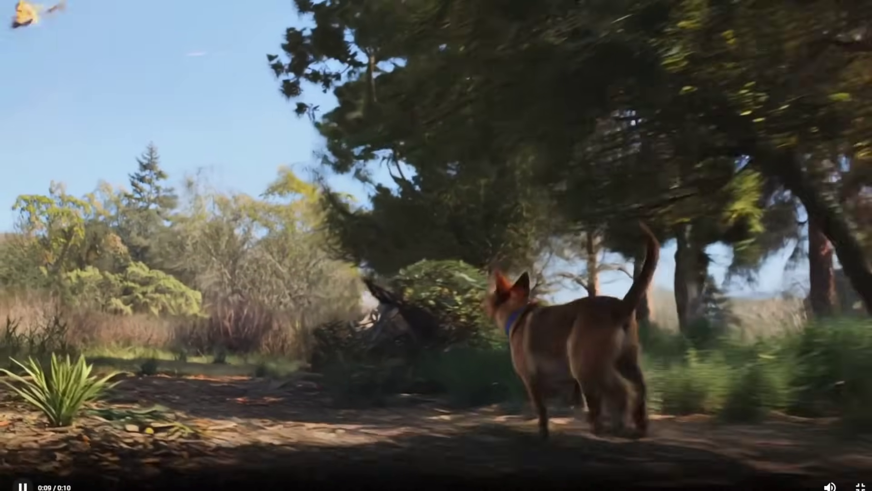
key("space")
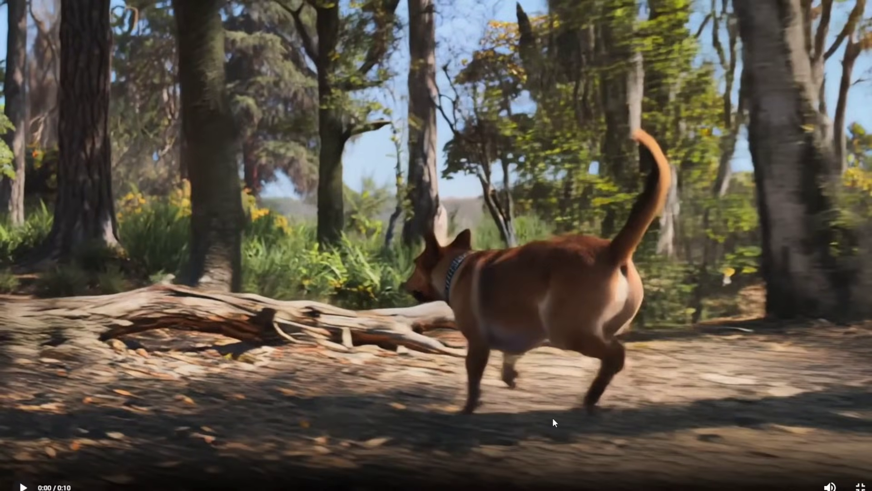
left_click(860, 486)
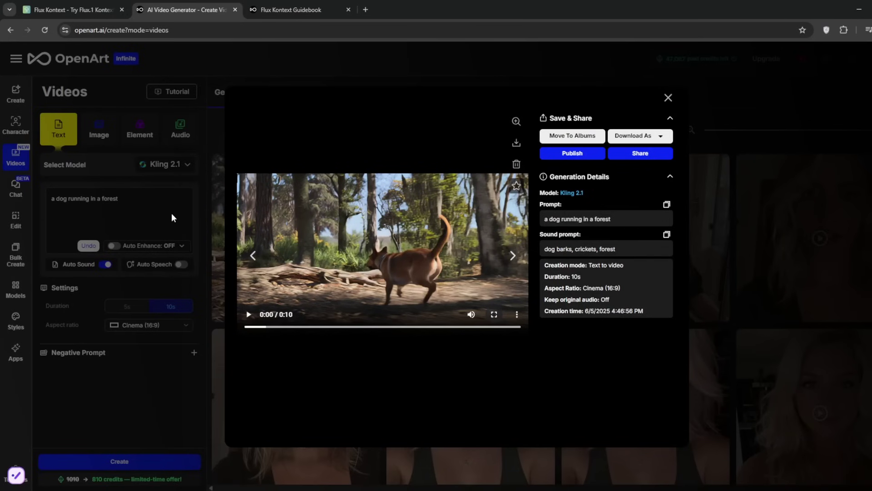
left_click(170, 213)
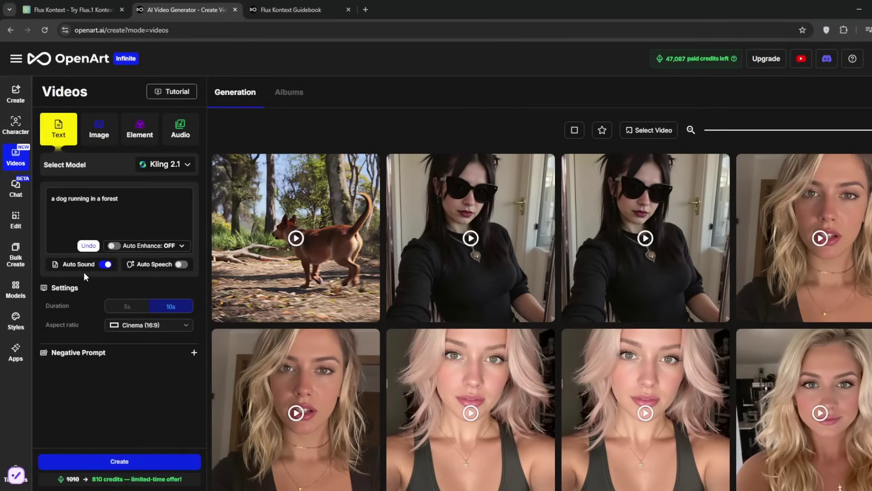